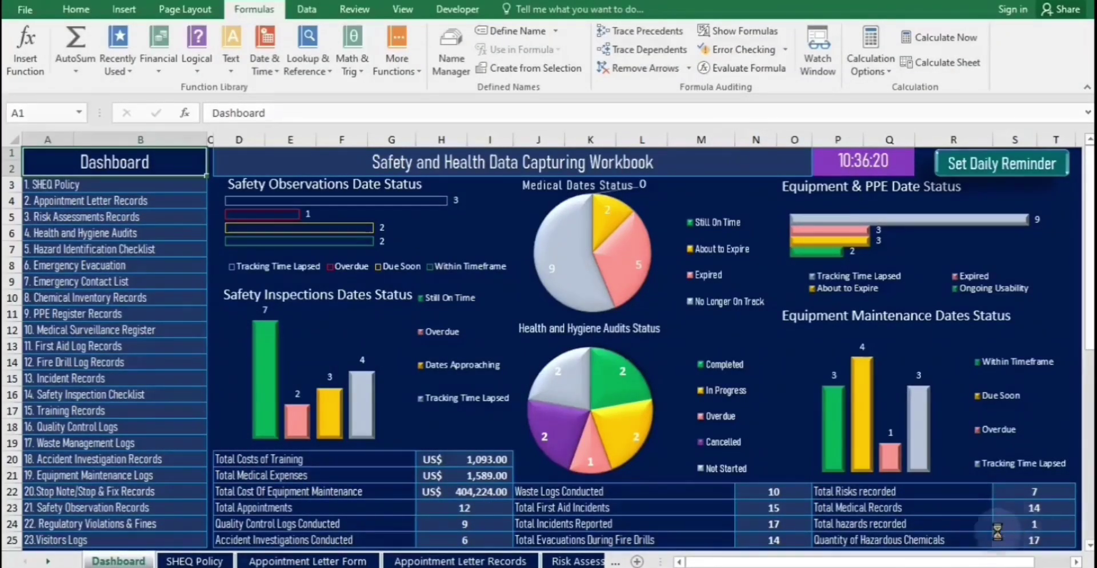
# - Look at the Appointment Letter Records and the Appointment Letter Form, ending back on the records sheet
pyautogui.click(100, 200)
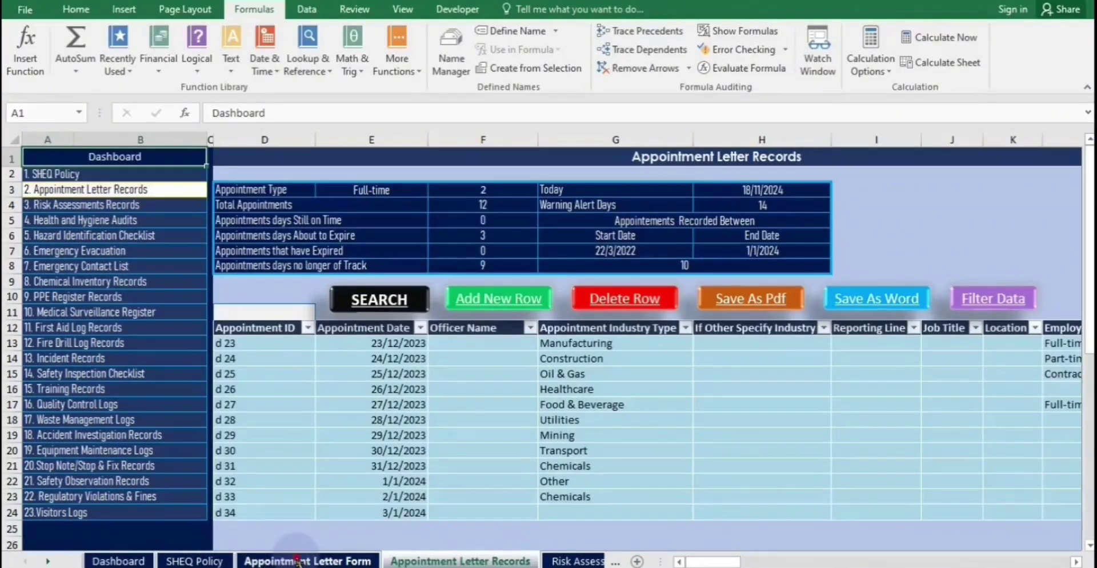
pyautogui.click(298, 562)
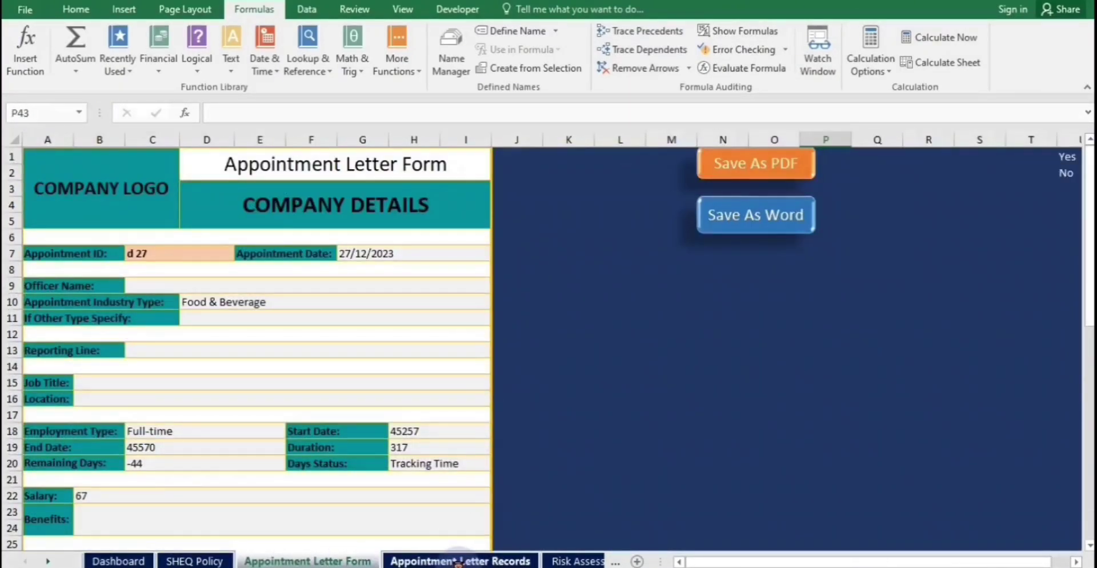
pyautogui.click(459, 562)
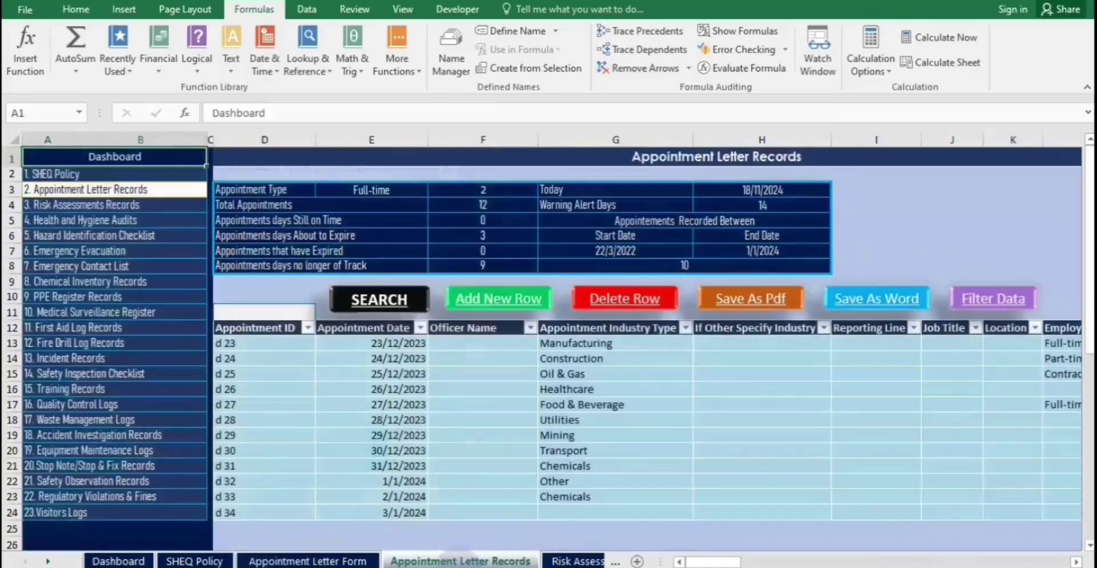
# - View the Hazard Identification Checklist and its Hazard Identification Report, returning to the checklist
pyautogui.click(103, 237)
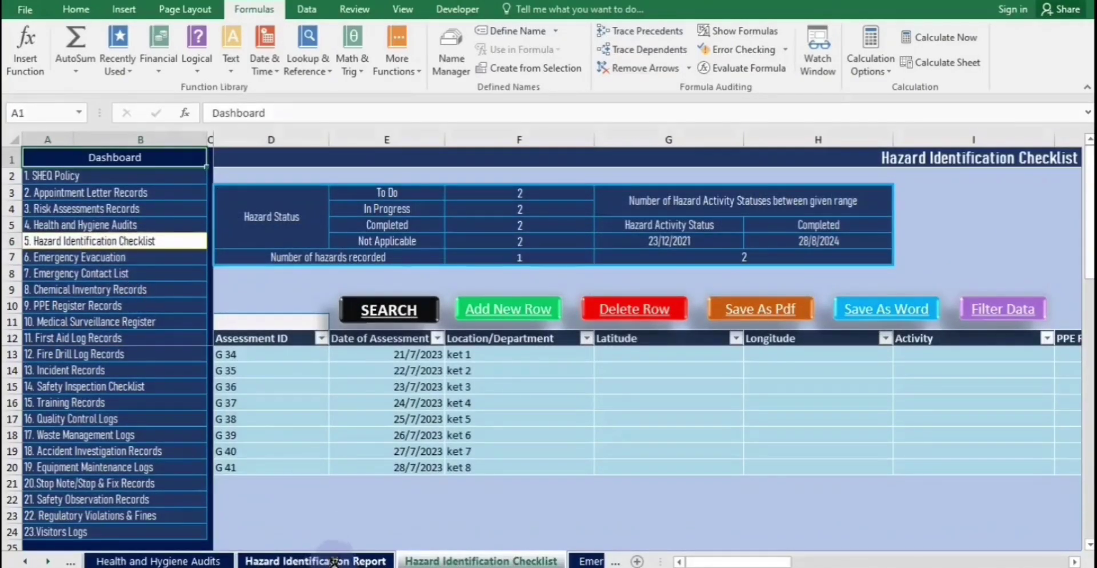
pyautogui.click(335, 561)
pyautogui.click(479, 559)
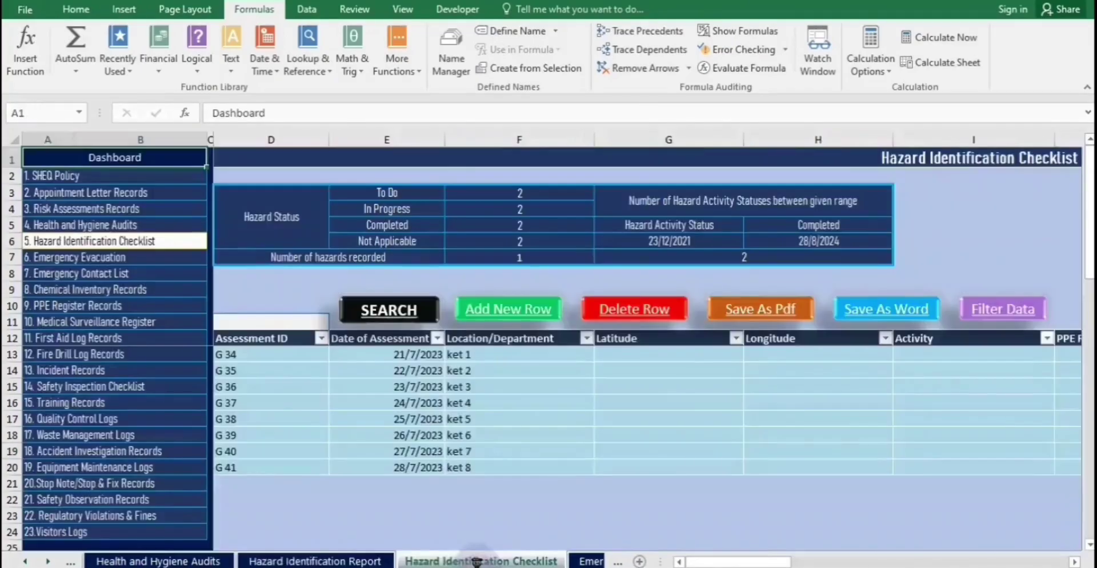
# - In the Risk Assessment Records' Current Ratings, set the Probability Level in O15 to Very Low
pyautogui.click(112, 208)
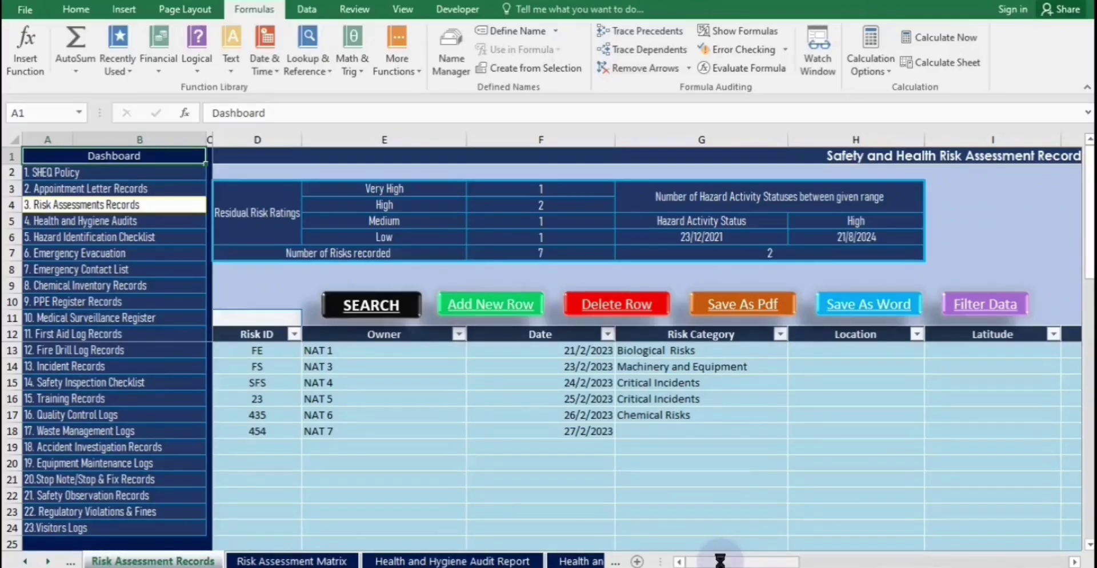
pyautogui.moveTo(720, 560); pyautogui.dragTo(796, 563)
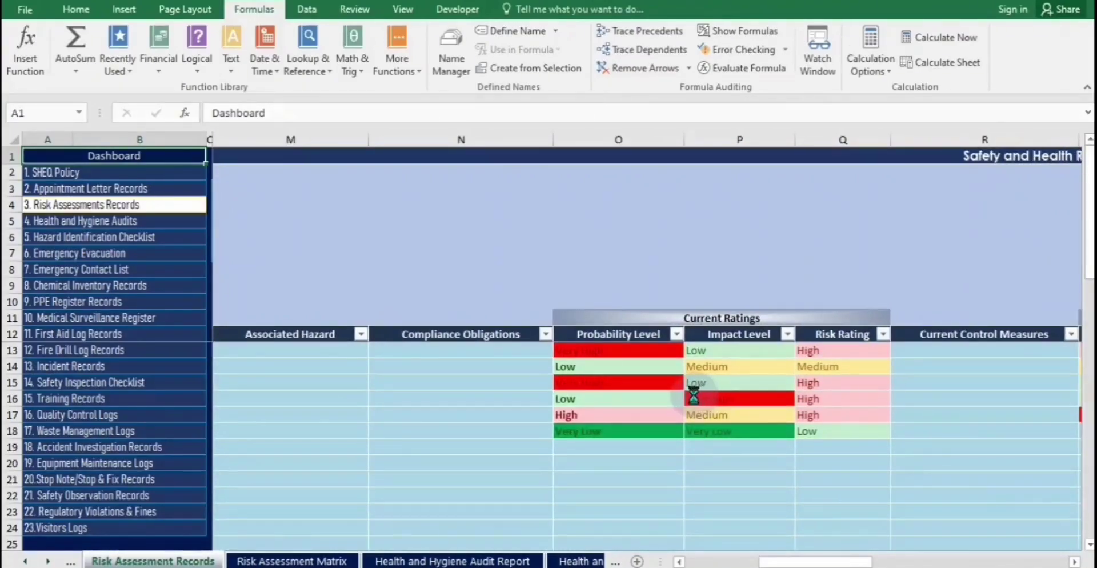
pyautogui.click(683, 382)
pyautogui.click(693, 383)
pyautogui.click(668, 442)
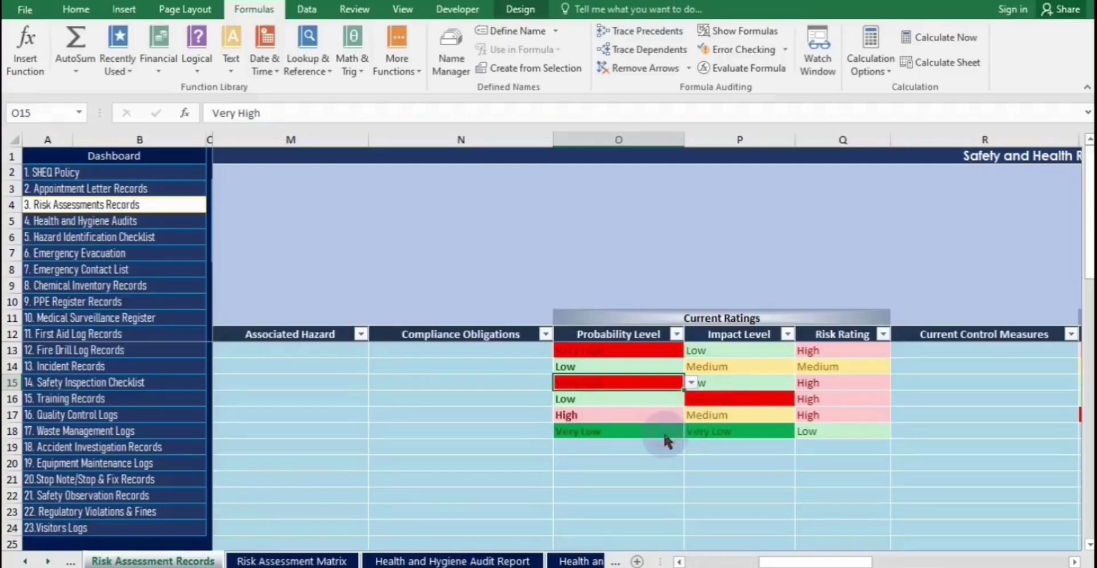
pyautogui.click(725, 473)
# - Try Very Low and High in turn as the Impact Level in P15 to test the risk rating
pyautogui.click(741, 381)
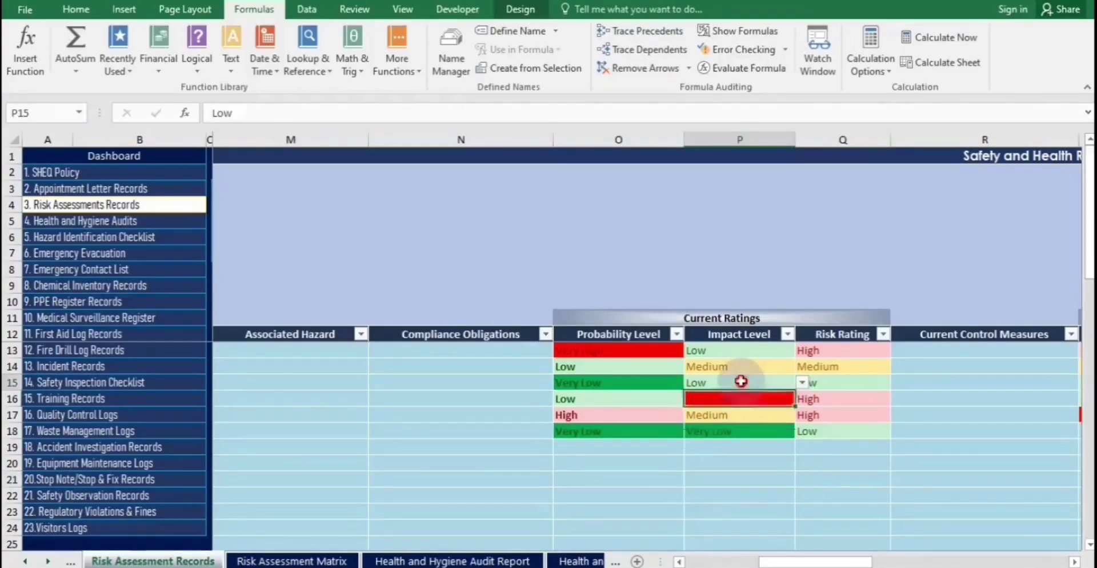
pyautogui.click(802, 383)
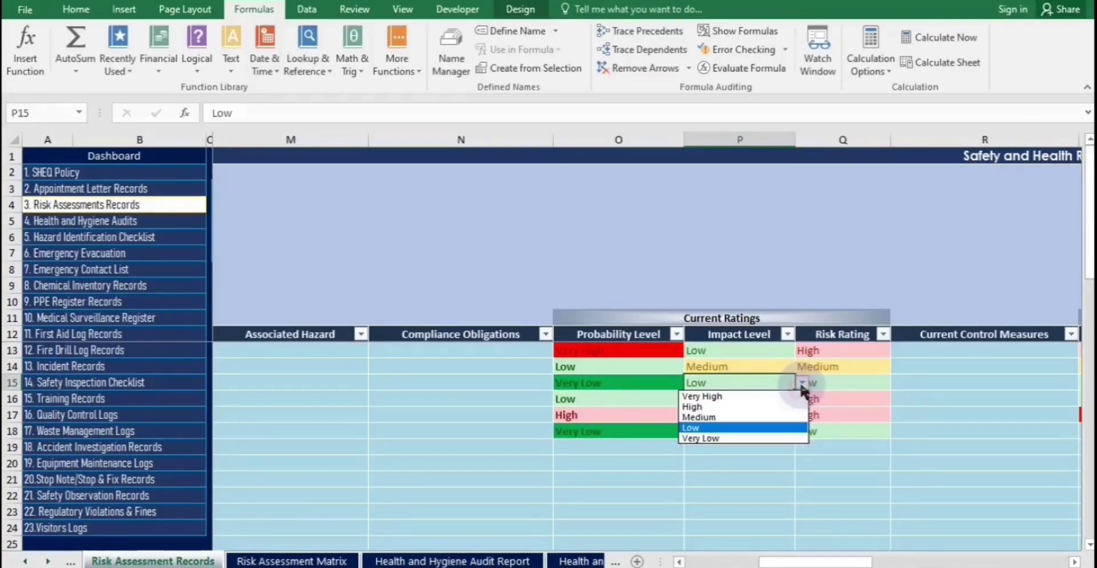
pyautogui.click(767, 441)
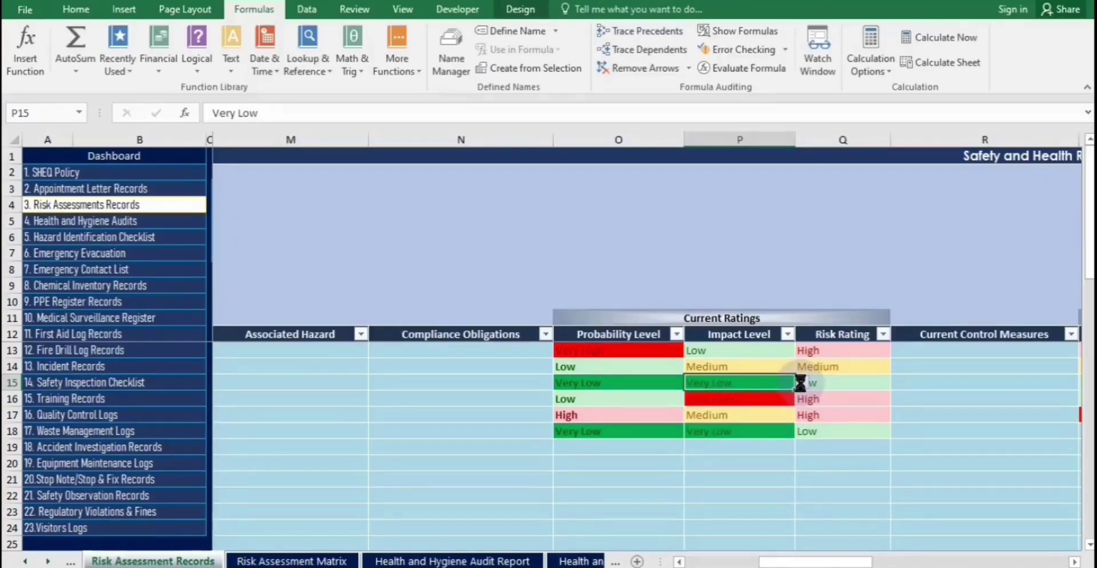
pyautogui.click(802, 383)
pyautogui.click(763, 407)
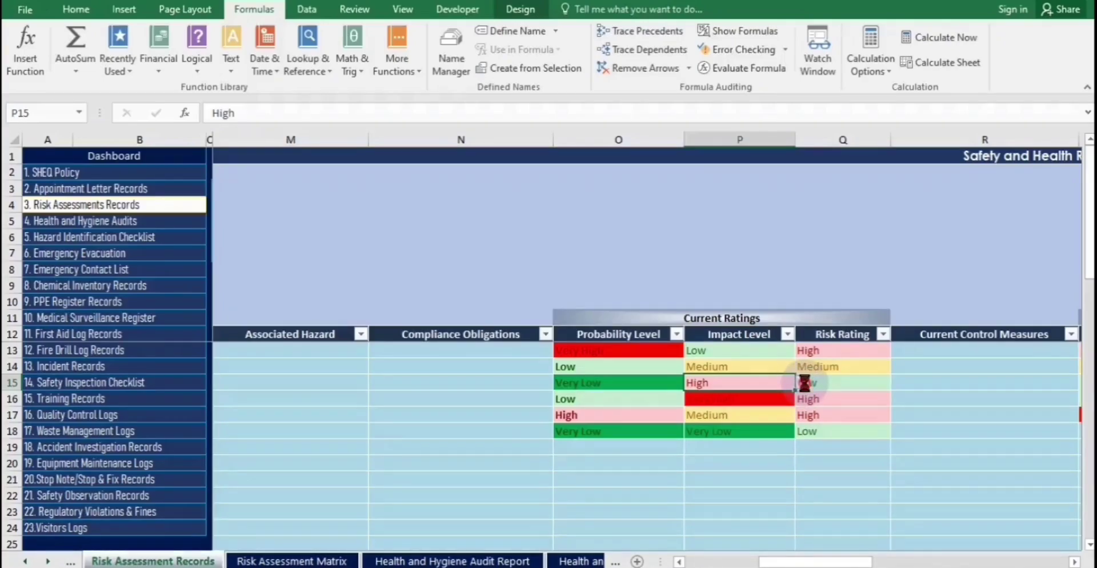
# - Set the Impact Level in P15 to Very High
pyautogui.click(803, 383)
pyautogui.click(749, 396)
pyautogui.click(730, 497)
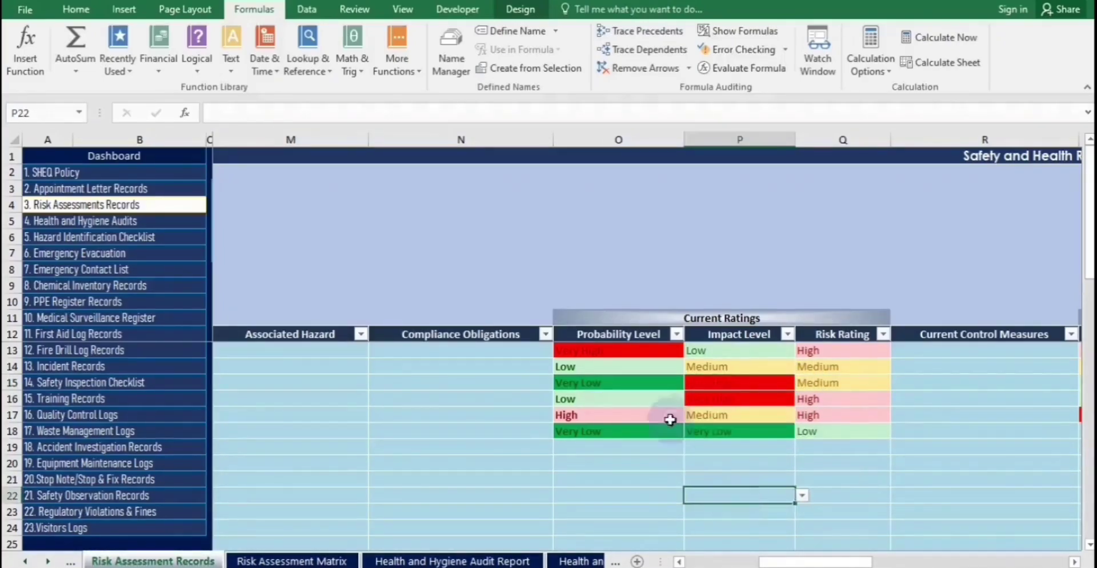
# - Set the Probability Level in O13 to Very Low
pyautogui.click(642, 353)
pyautogui.click(692, 350)
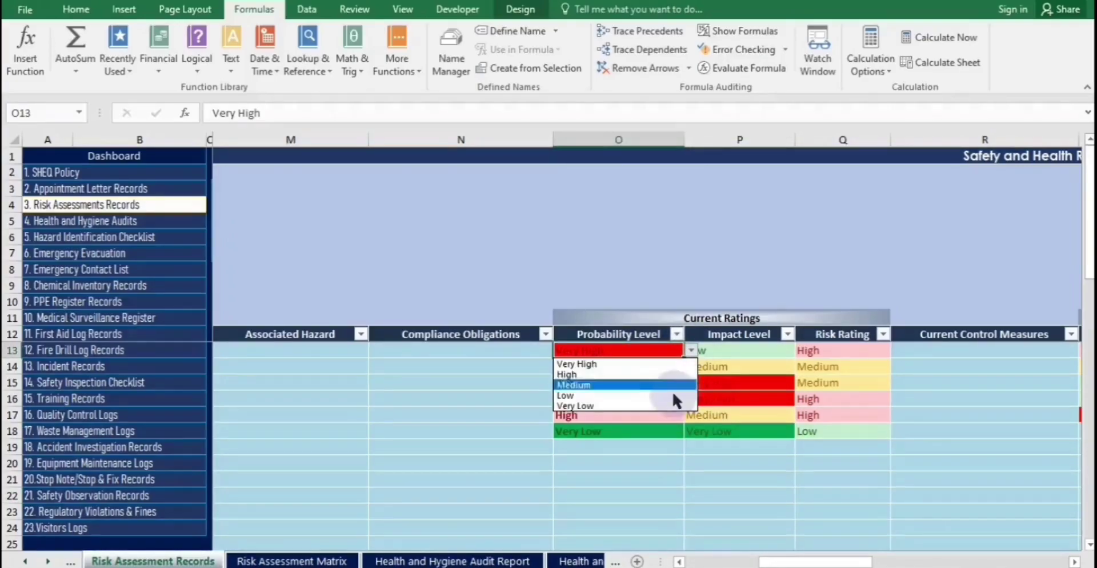
pyautogui.click(674, 414)
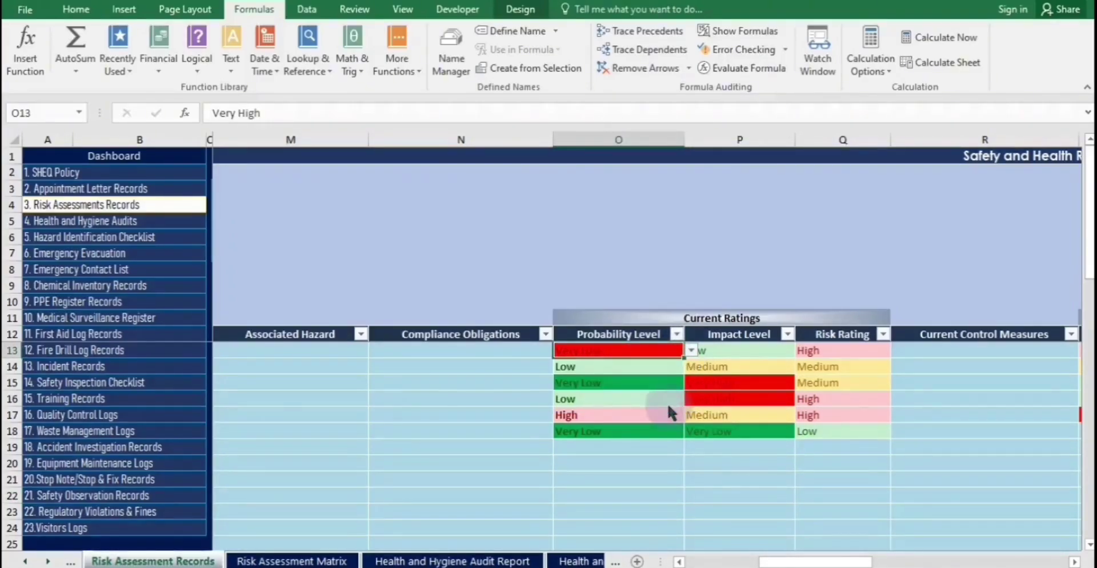
pyautogui.click(695, 473)
# - View the Risk Assessment Matrix, followed by the Regulatory Violations & Fines records and the Violations & Fines Form
pyautogui.click(318, 560)
pyautogui.click(195, 561)
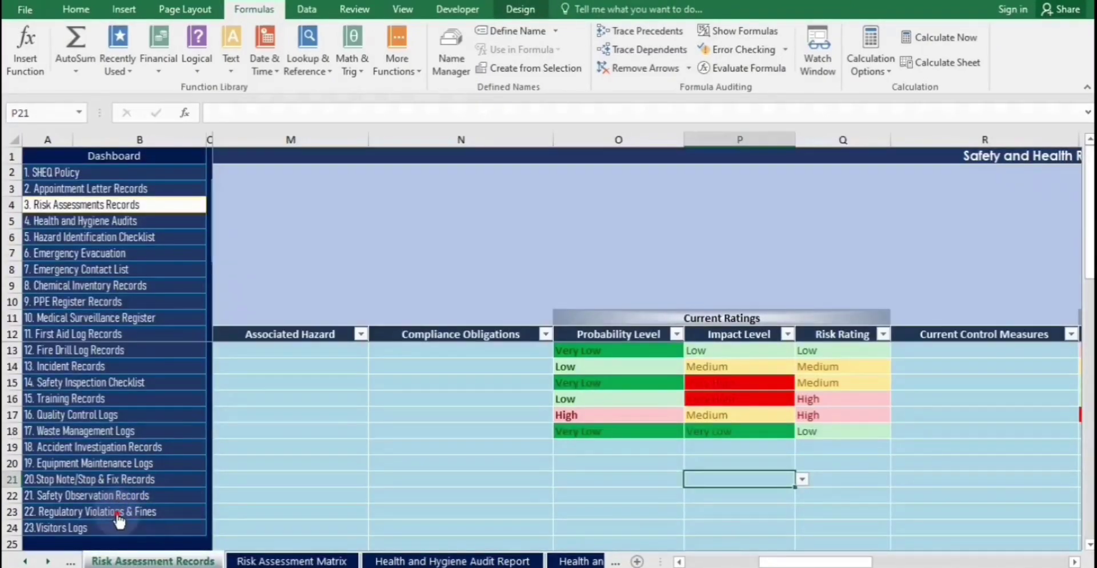
pyautogui.click(119, 515)
pyautogui.click(297, 561)
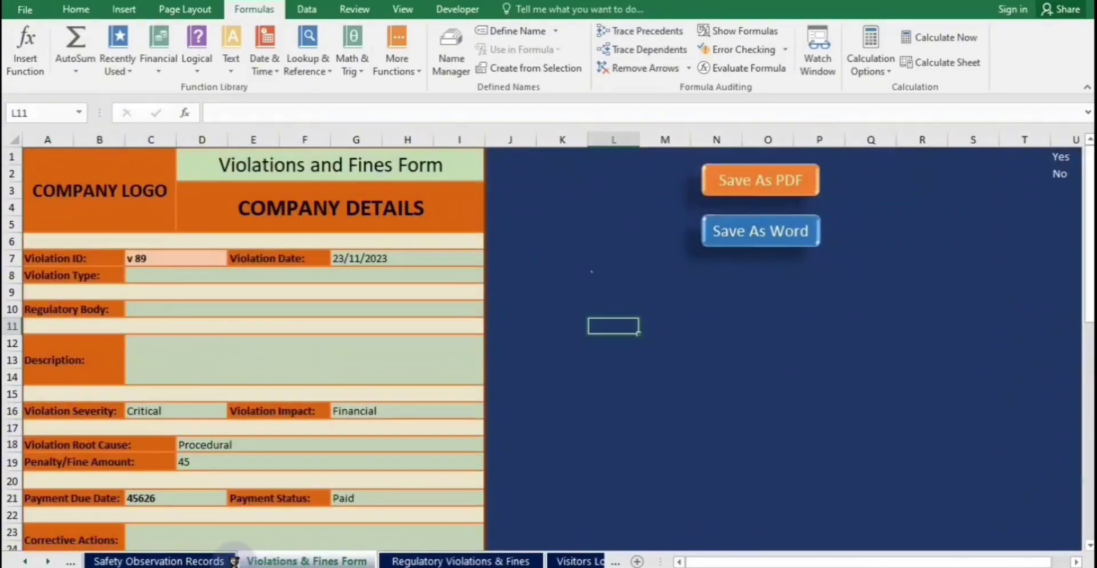
pyautogui.click(411, 561)
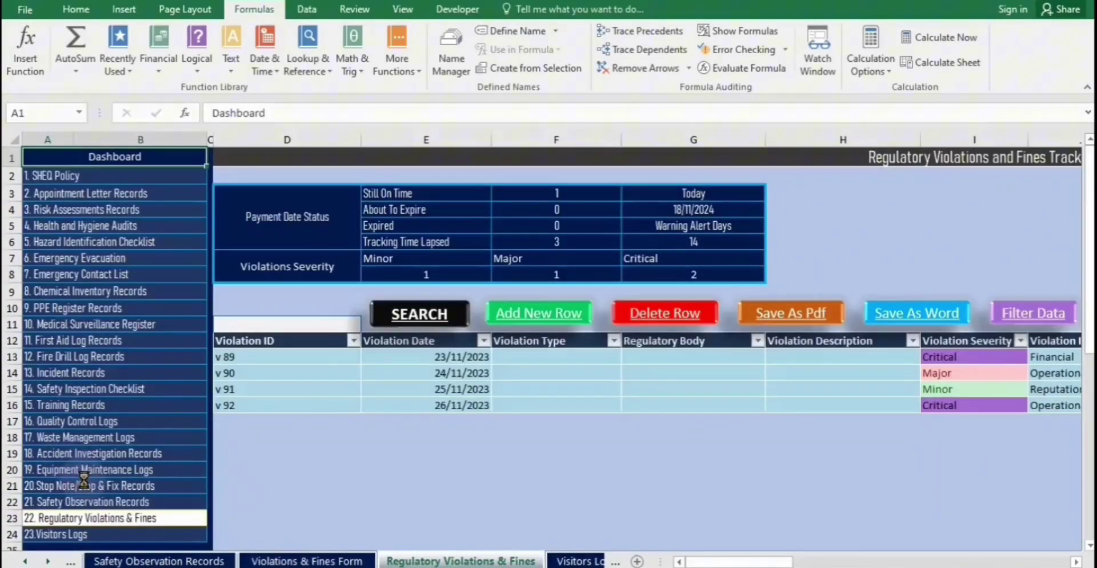
# - View the Quality Control Logs and the Quality Control Log Report, returning to the logs sheet
pyautogui.click(71, 426)
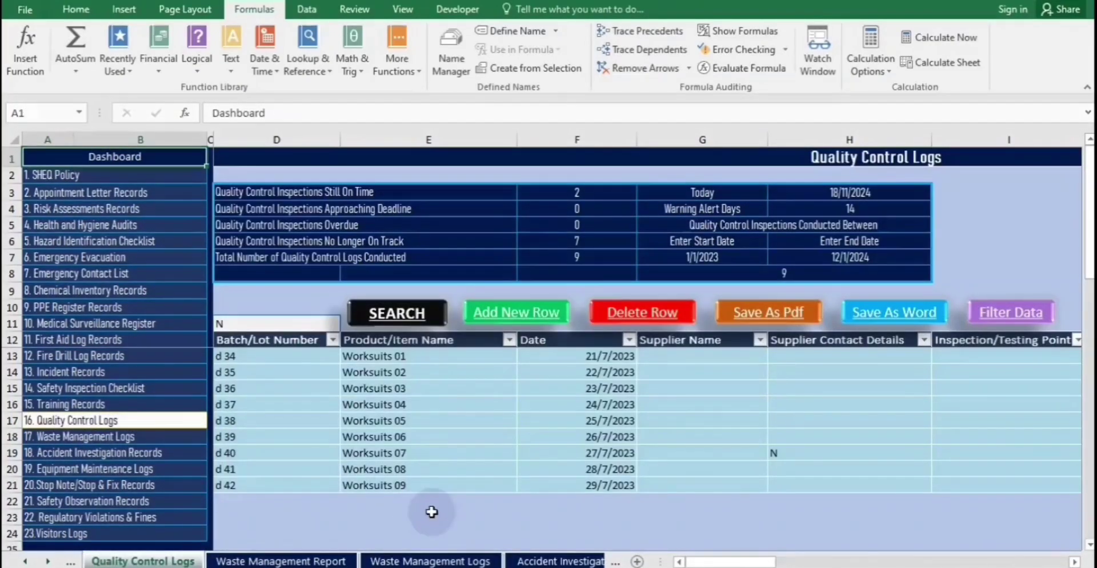
pyautogui.click(73, 563)
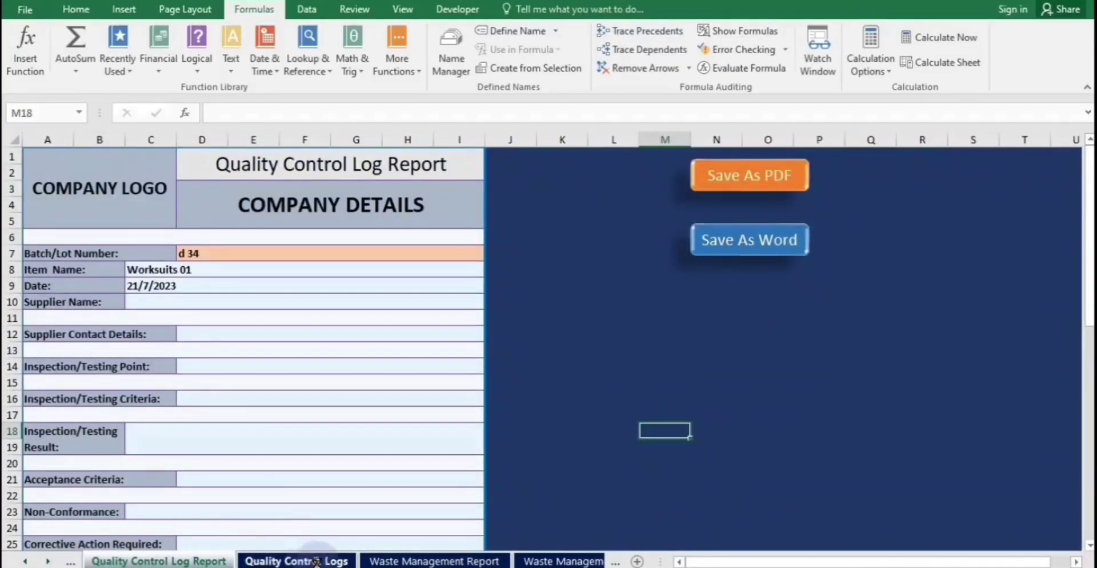
pyautogui.click(327, 562)
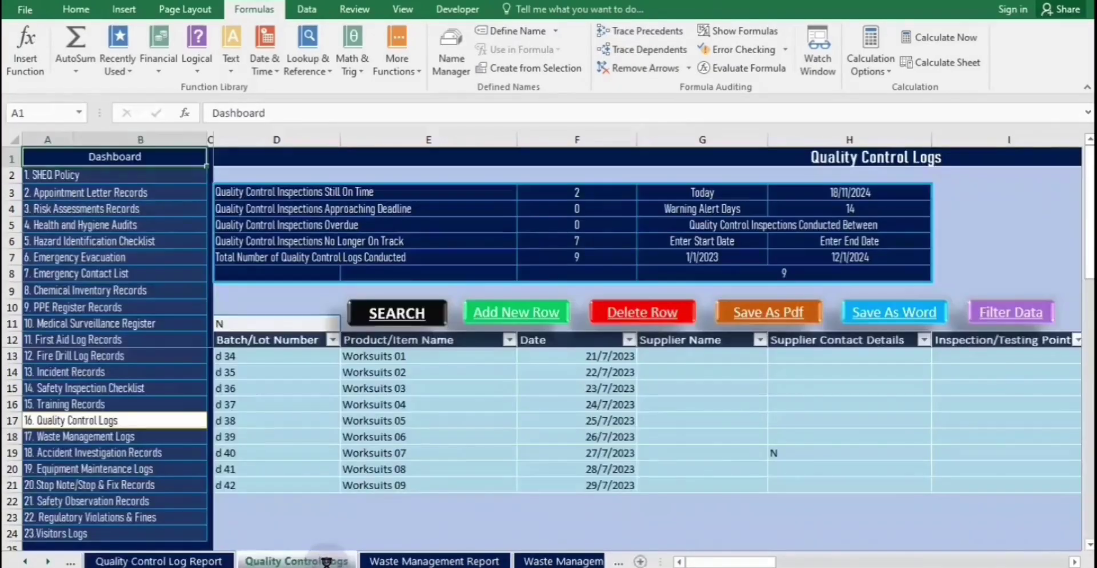
# - In the Medical Surveillance Register, set the date range for the total cost of medicals to 21/6/2022 - 29/4/2024
pyautogui.click(96, 324)
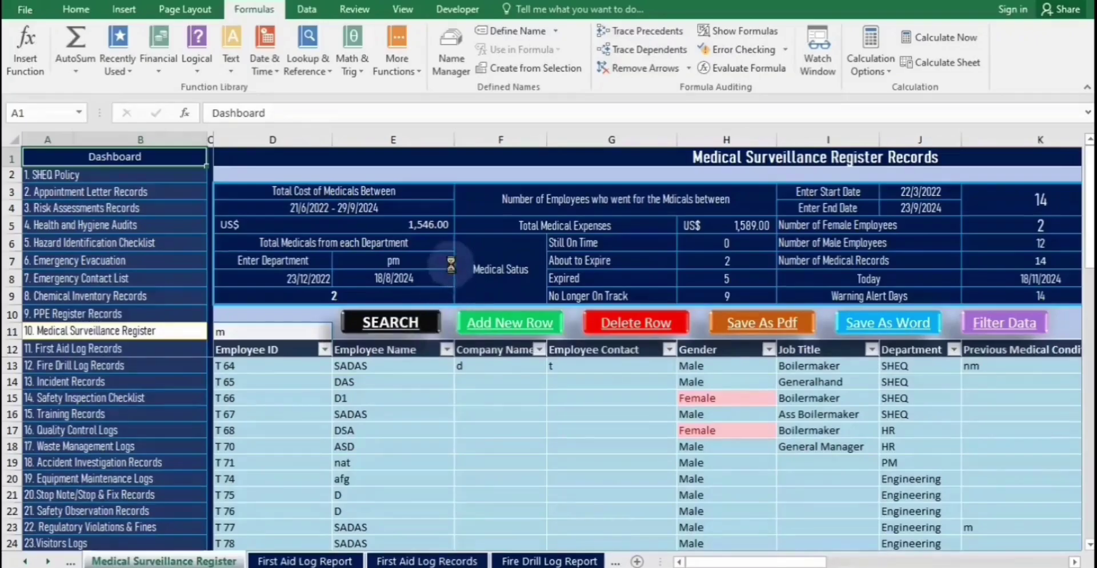
pyautogui.click(353, 210)
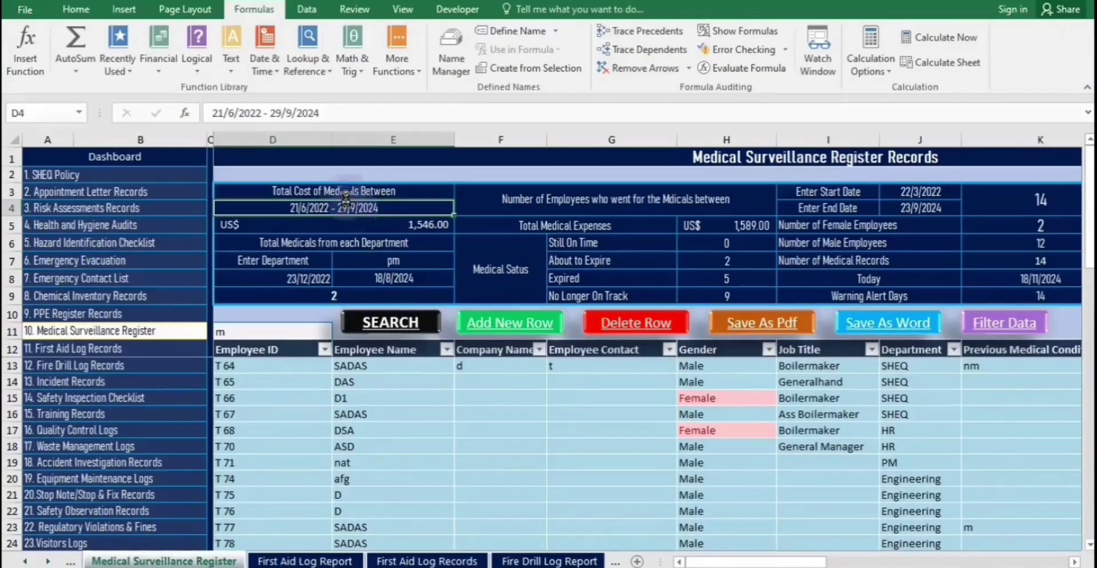
pyautogui.click(293, 112)
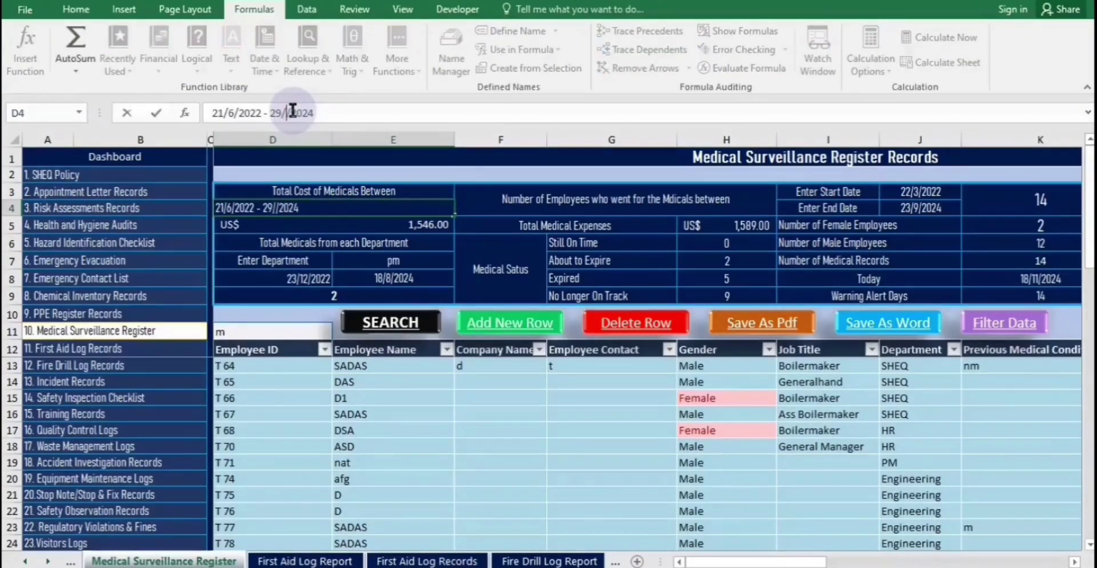
pyautogui.click(438, 382)
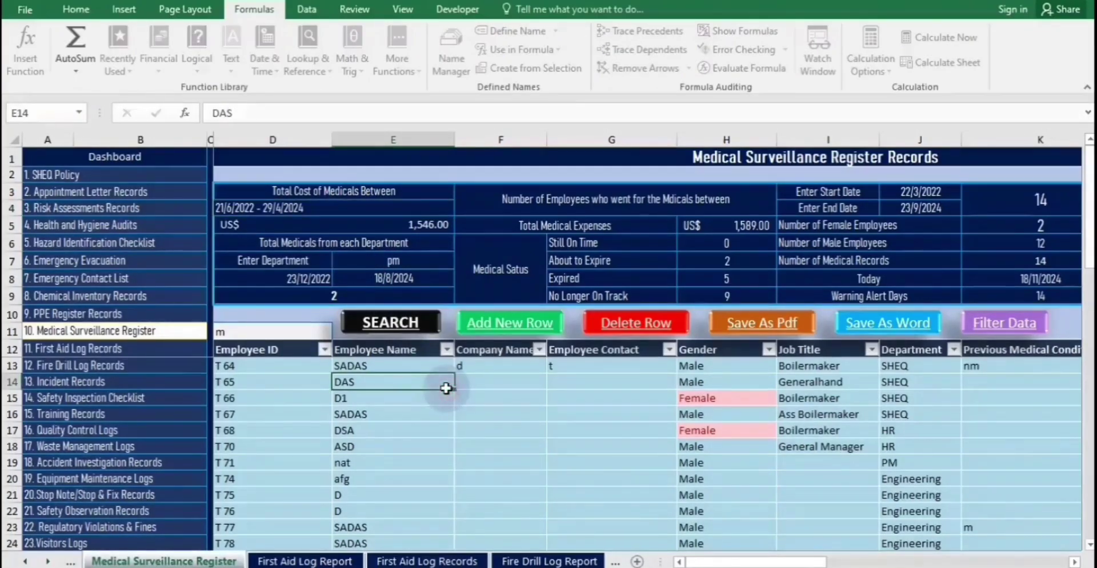
# - Set the department for the total medicals count to SHEQ
pyautogui.click(390, 260)
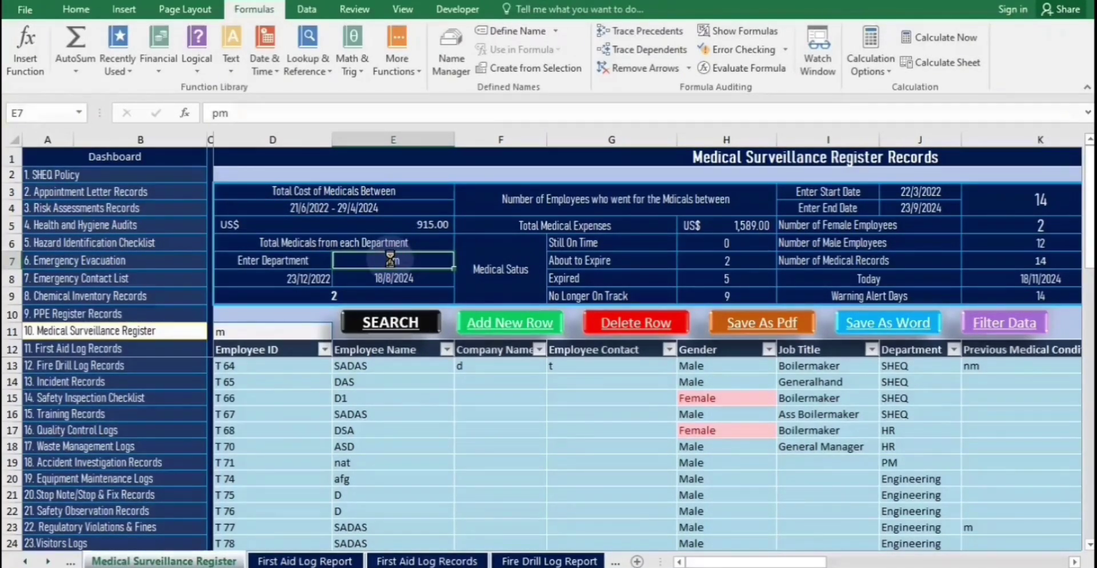
pyautogui.write('SHEQ')
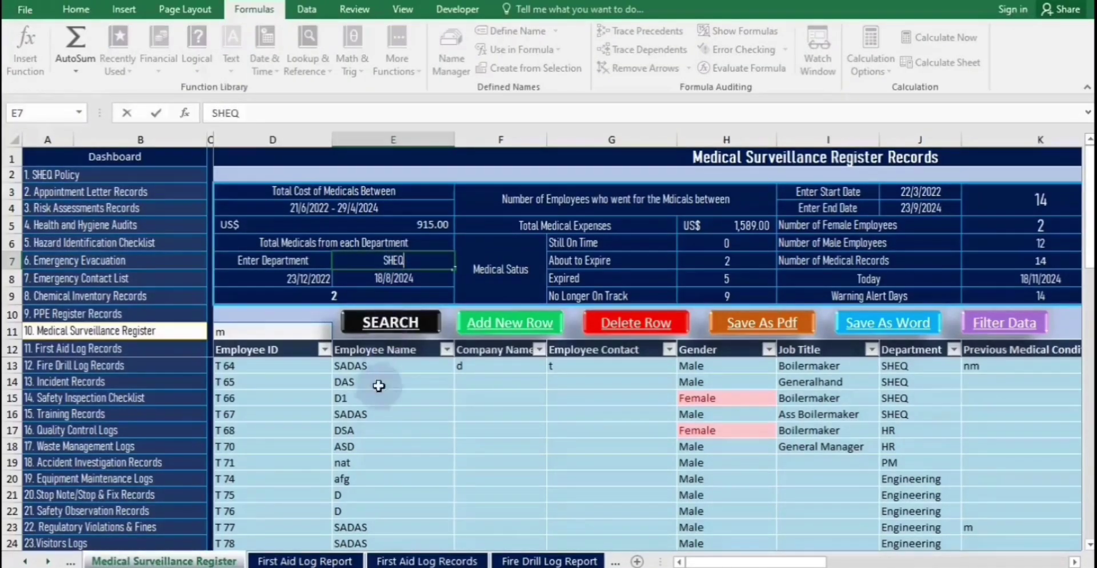
pyautogui.click(365, 447)
pyautogui.click(366, 463)
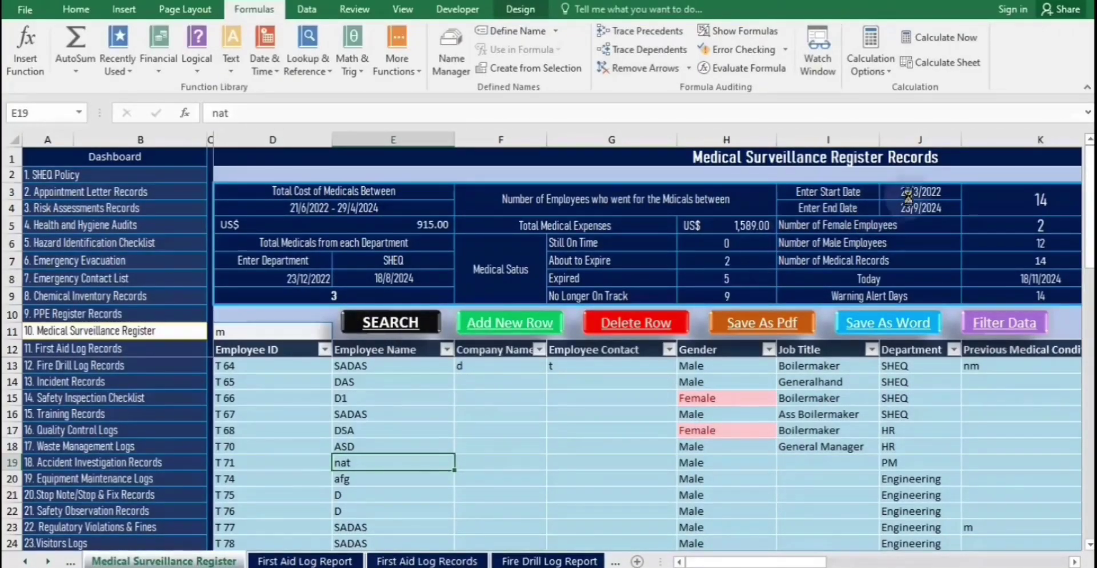
# - Set the end date for the number of employees who went for medicals to 23/4/2024
pyautogui.click(929, 208)
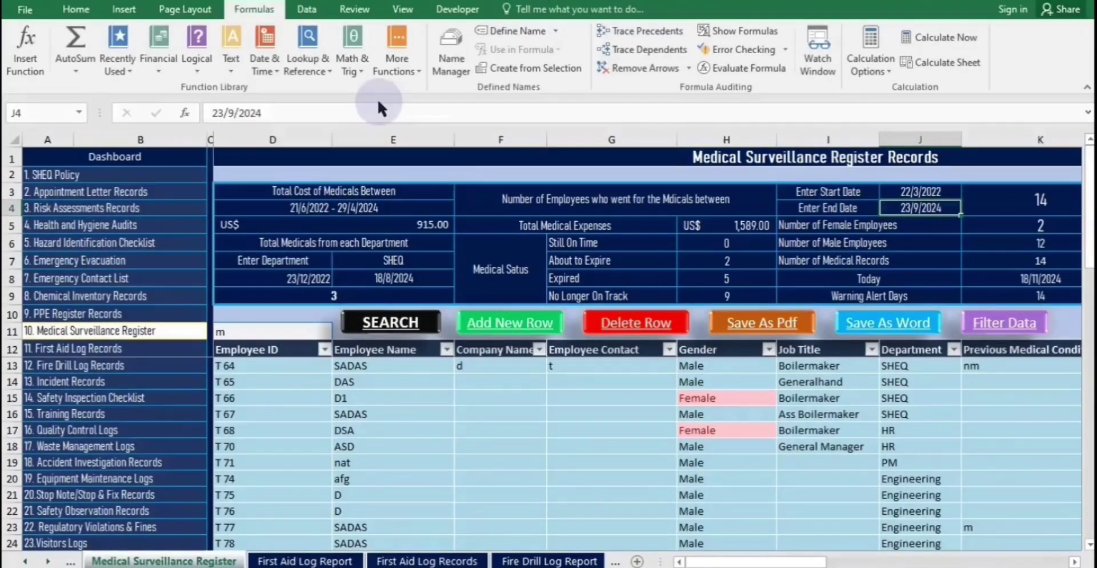
pyautogui.click(235, 107)
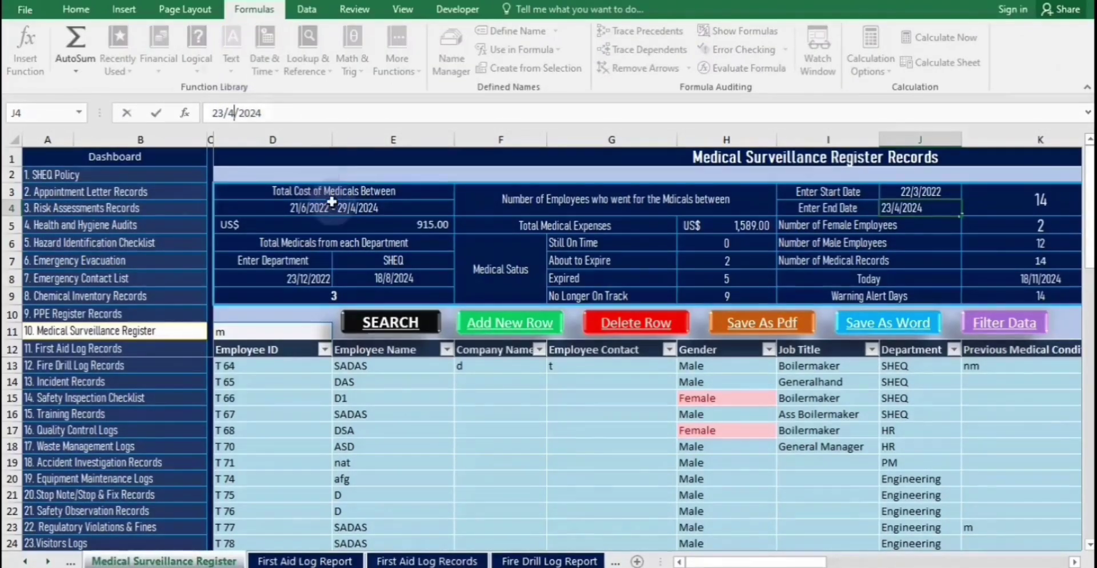
pyautogui.click(627, 490)
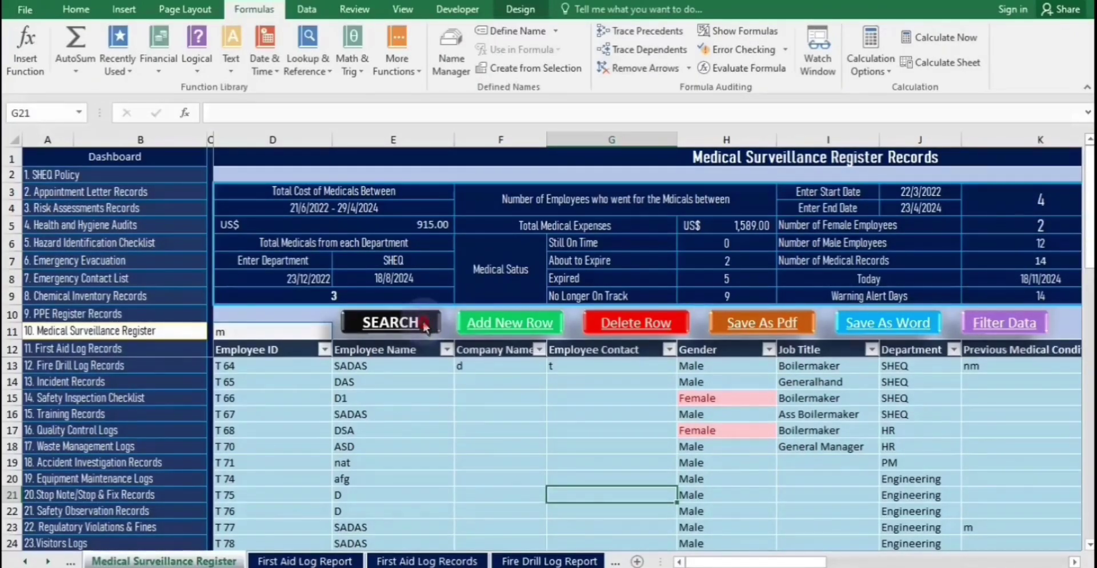
# - Search the medical register for m and change the found Previous Medical Conditions entry in K23 to B
pyautogui.click(425, 325)
pyautogui.click(661, 341)
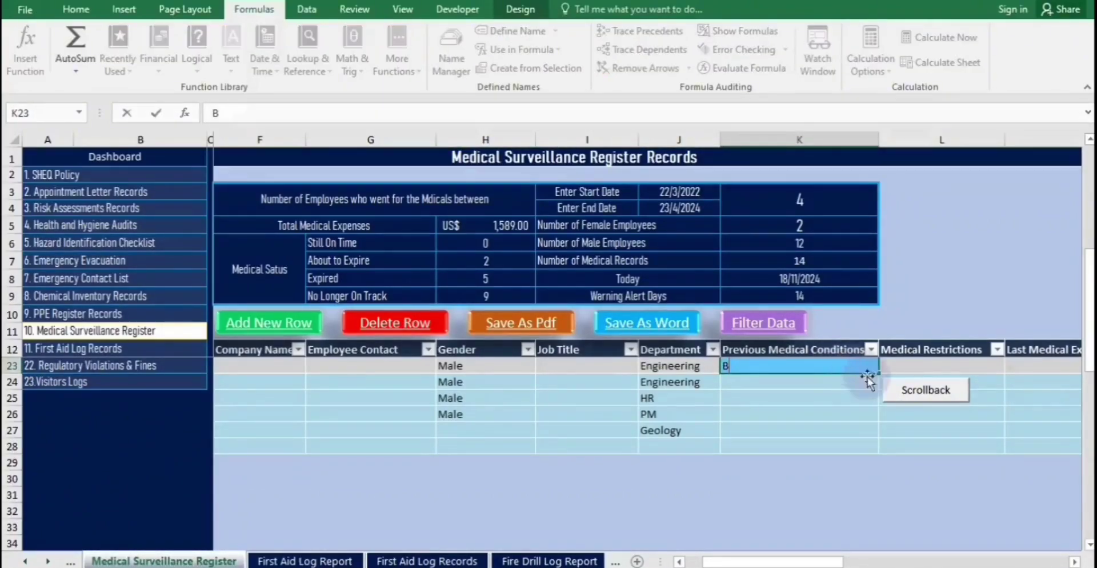
pyautogui.click(916, 398)
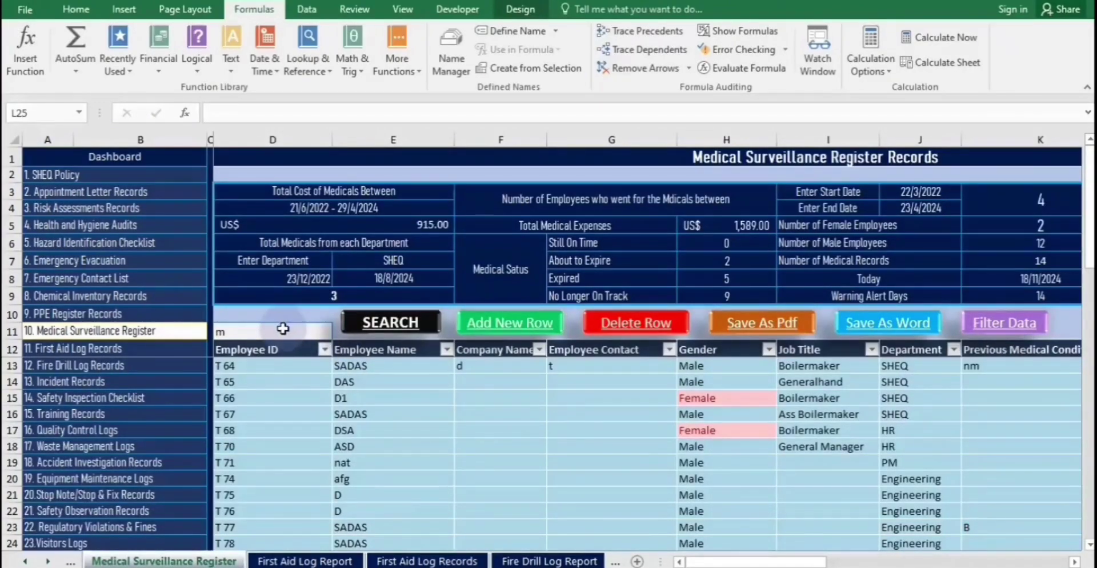
# - Search the medical register for B and return to the start of the table
pyautogui.click(283, 329)
pyautogui.write('B')
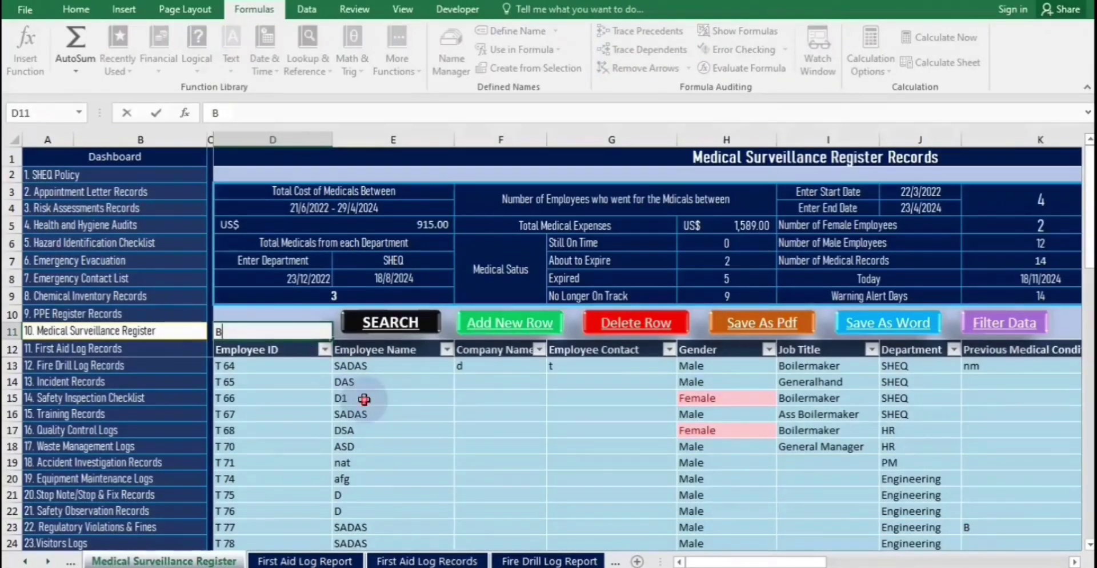
pyautogui.click(364, 398)
pyautogui.click(400, 332)
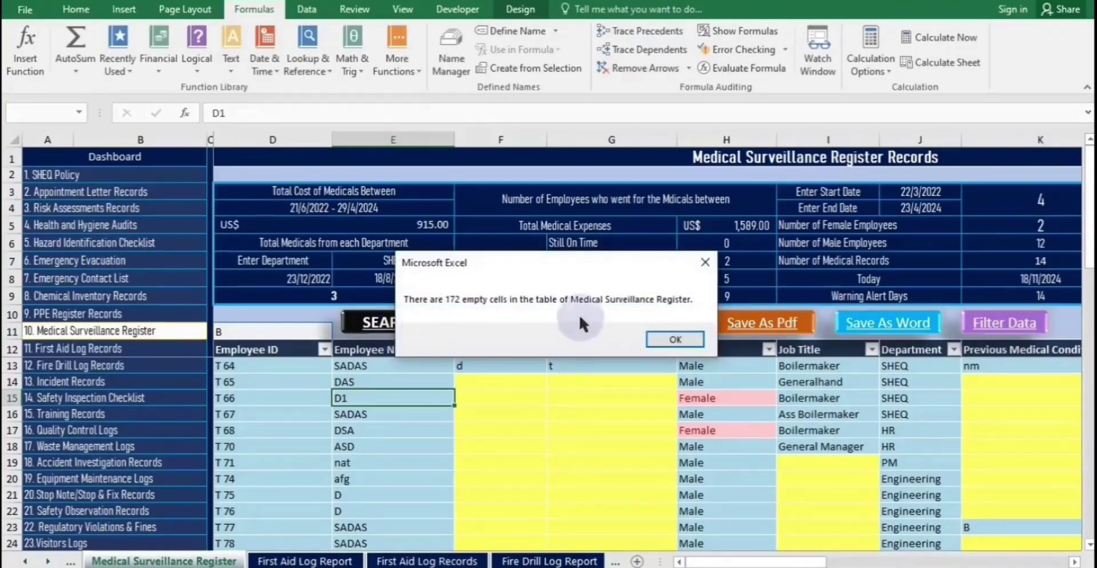
pyautogui.click(657, 340)
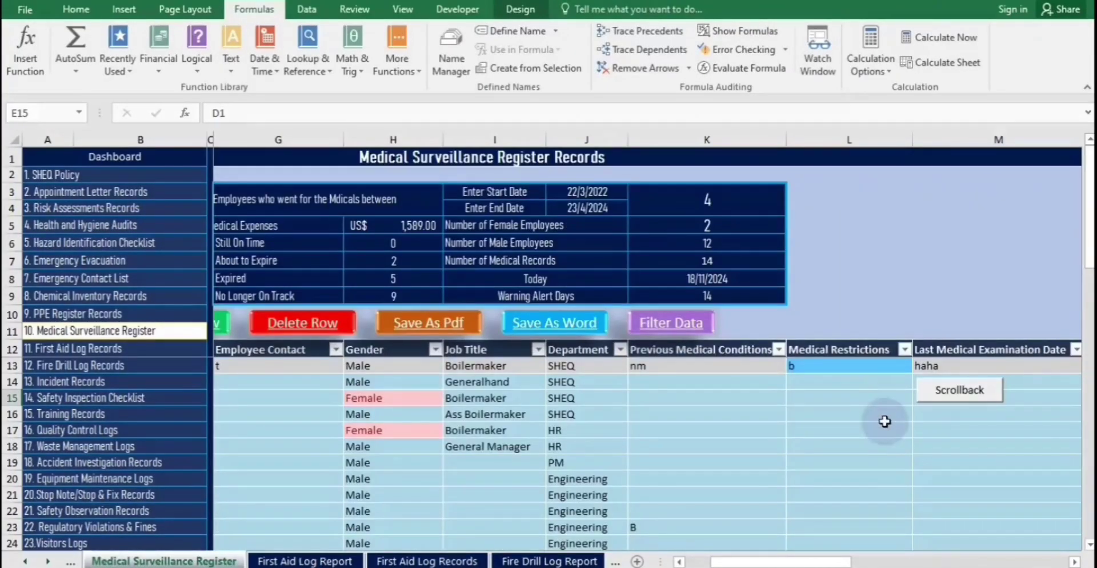
pyautogui.click(958, 400)
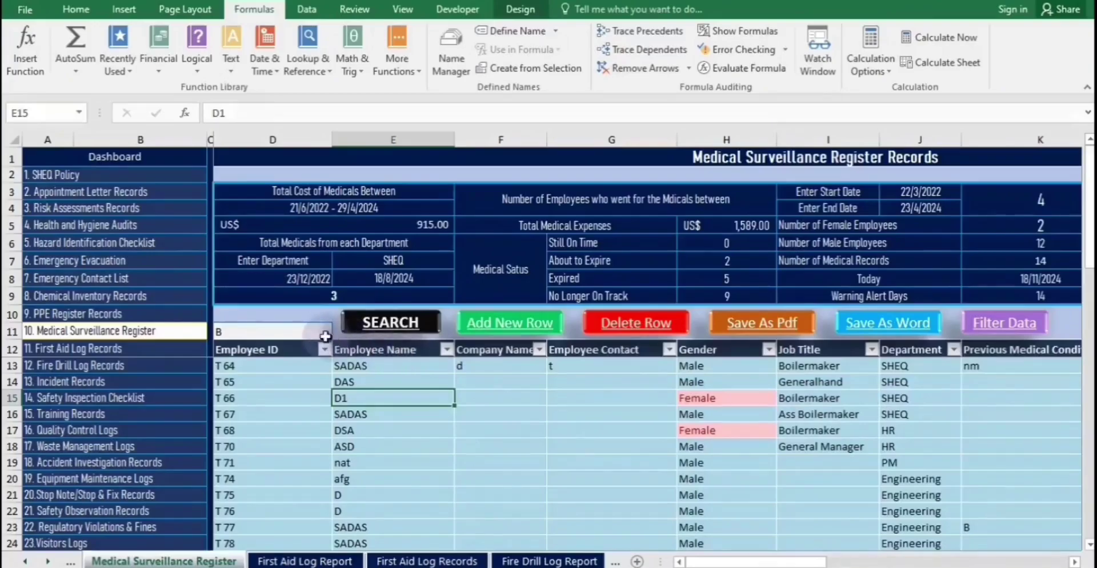
# - Clear the search cell D11, run the search with no term, and return to the start of the table
pyautogui.click(298, 328)
pyautogui.press('BackSpace')
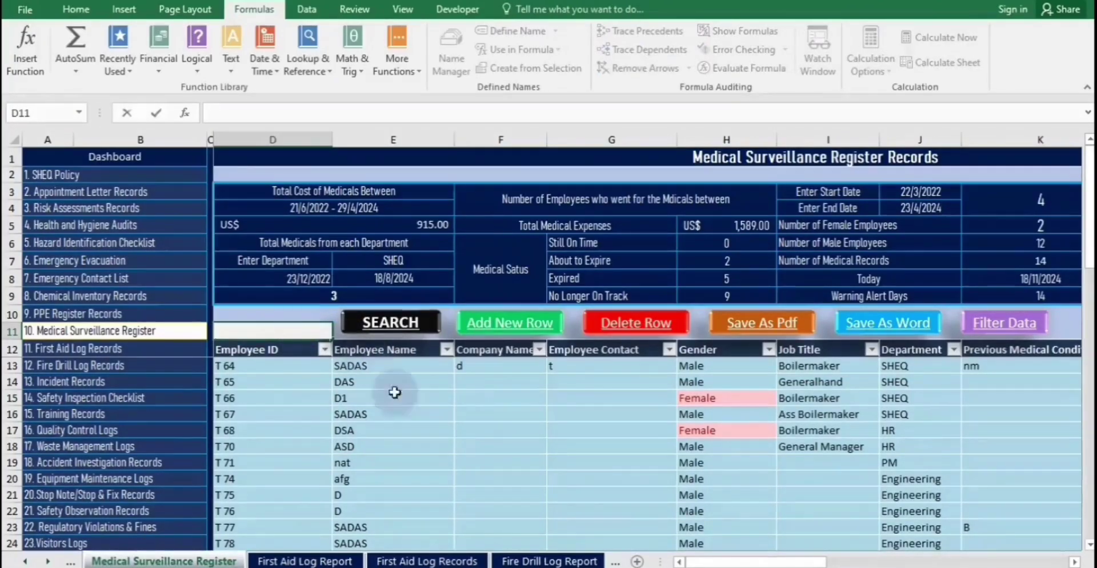
pyautogui.click(460, 474)
pyautogui.click(405, 322)
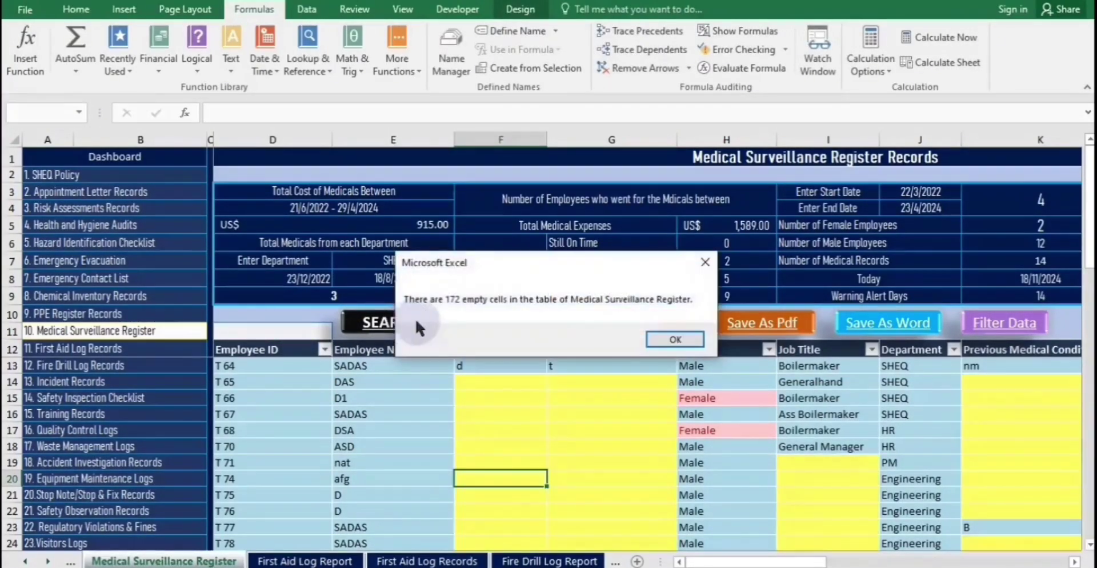
pyautogui.click(675, 339)
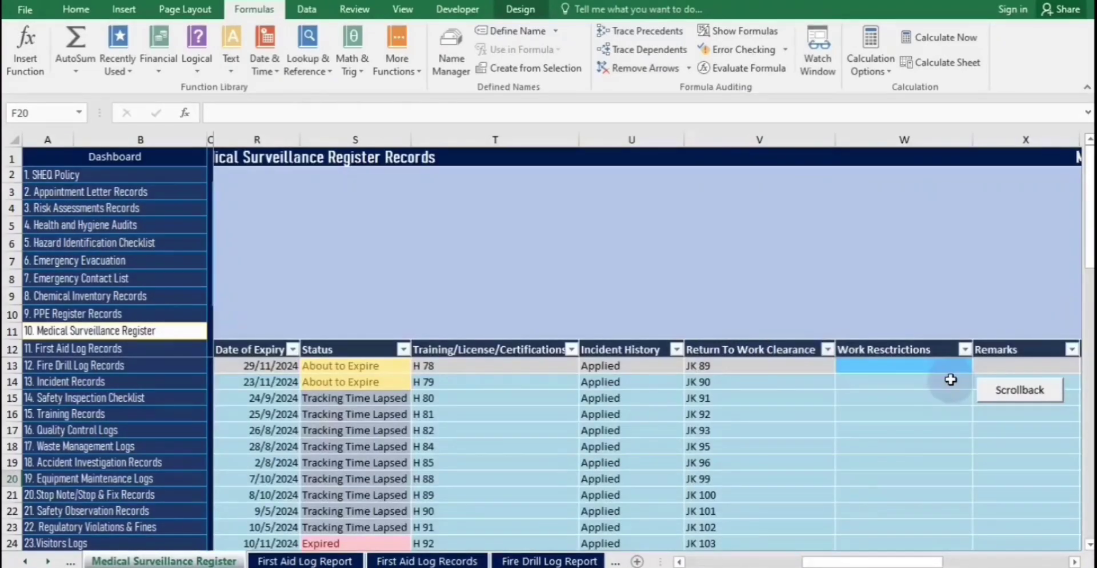
pyautogui.click(1036, 398)
# - Search the medical register for FFERF32 and dismiss the search messages
pyautogui.click(293, 331)
pyautogui.write('FFERF32')
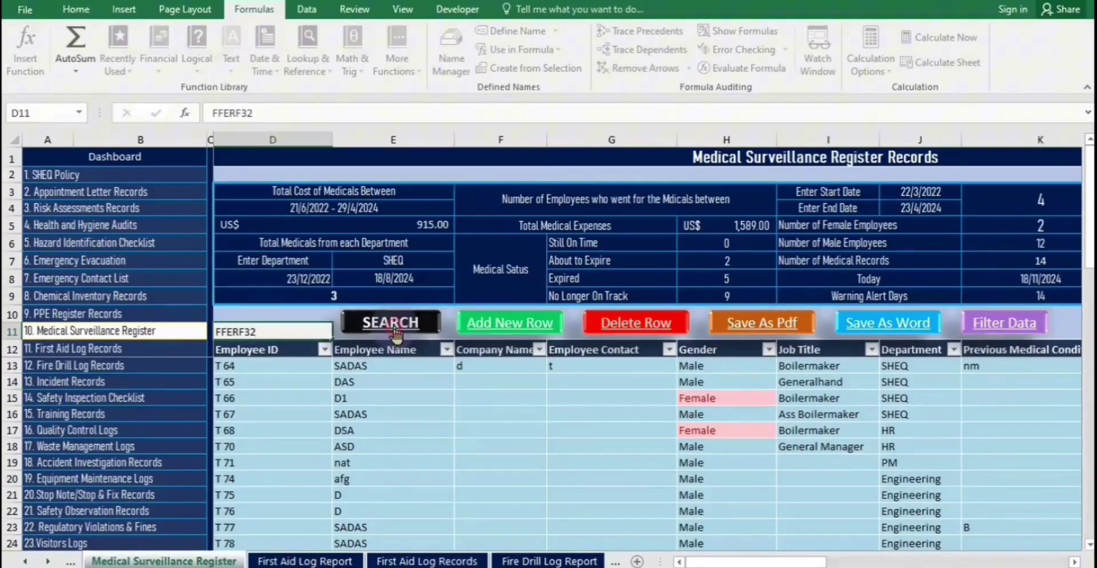
pyautogui.click(392, 324)
pyautogui.click(666, 341)
pyautogui.click(666, 342)
# - Add a new row at the end of the register with V as its Employee ID and return to the first records
pyautogui.click(538, 329)
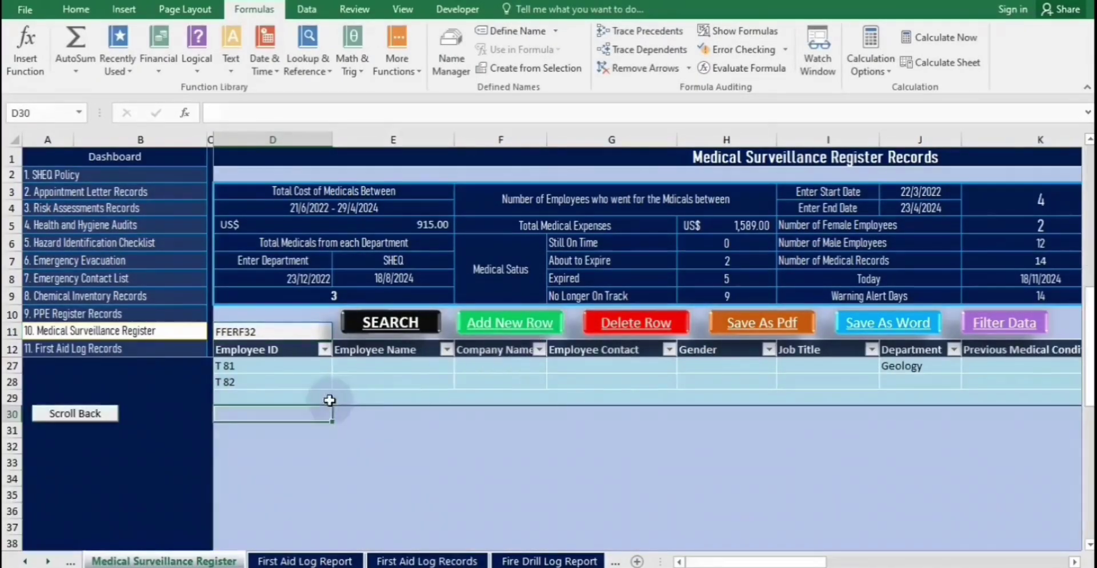
pyautogui.click(278, 400)
pyautogui.write('V')
pyautogui.click(296, 461)
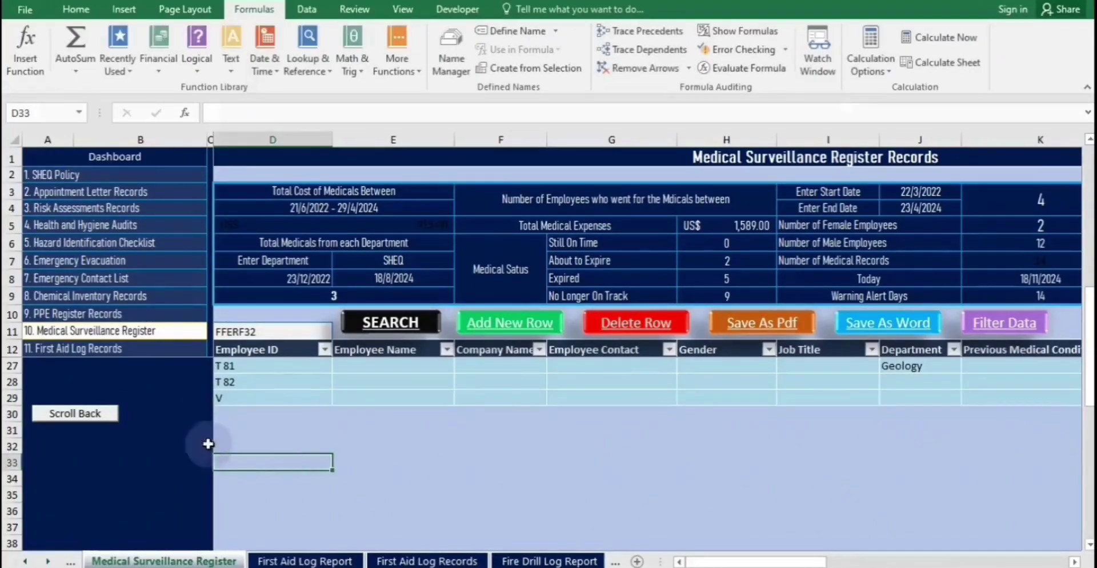
pyautogui.click(87, 415)
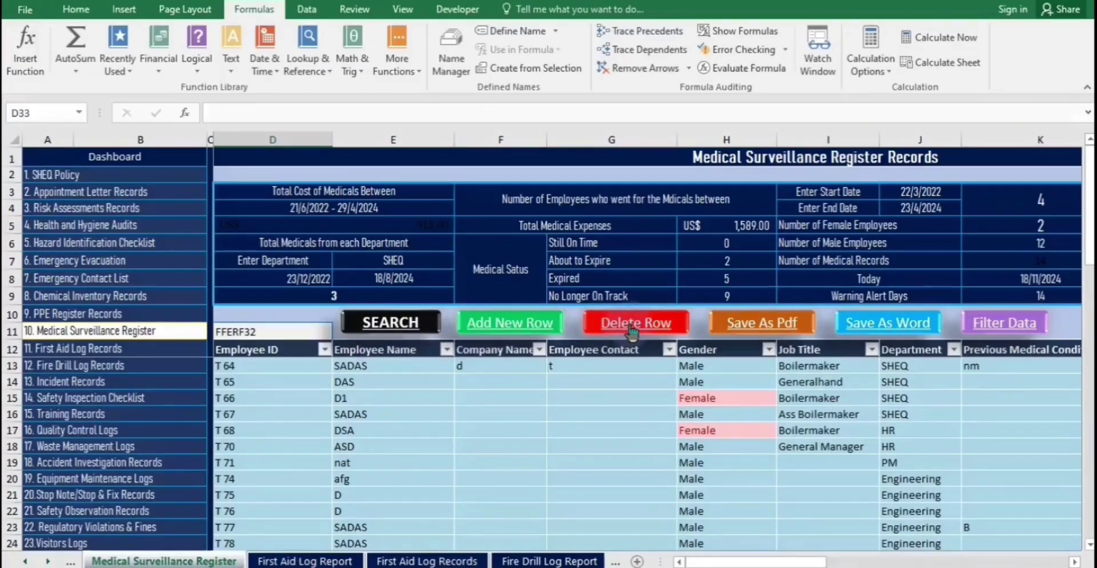
# - Delete the register row whose Employee ID is V
pyautogui.click(632, 330)
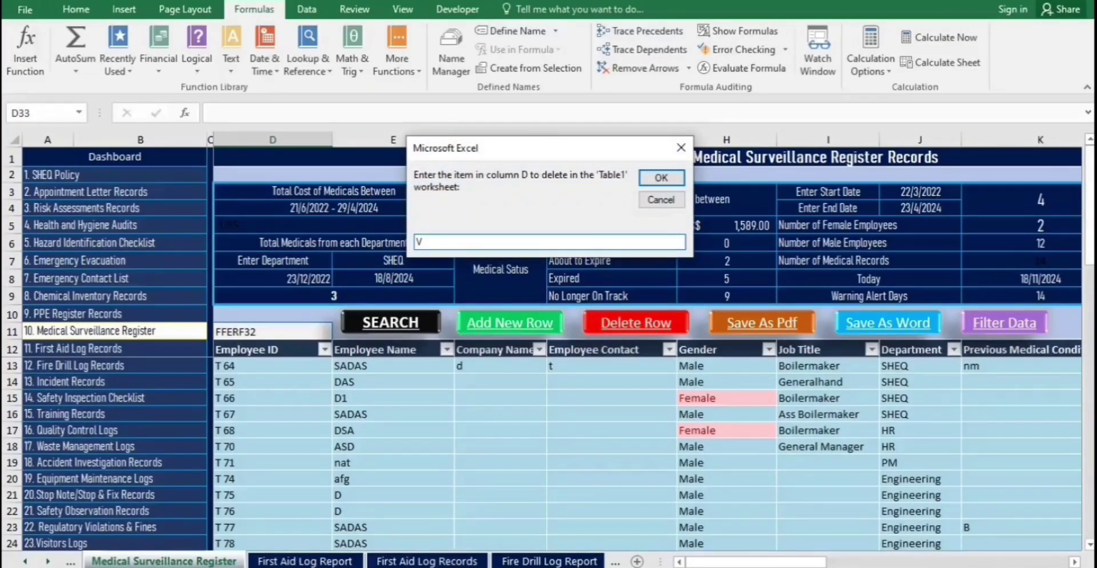
pyautogui.press('Return')
pyautogui.click(568, 341)
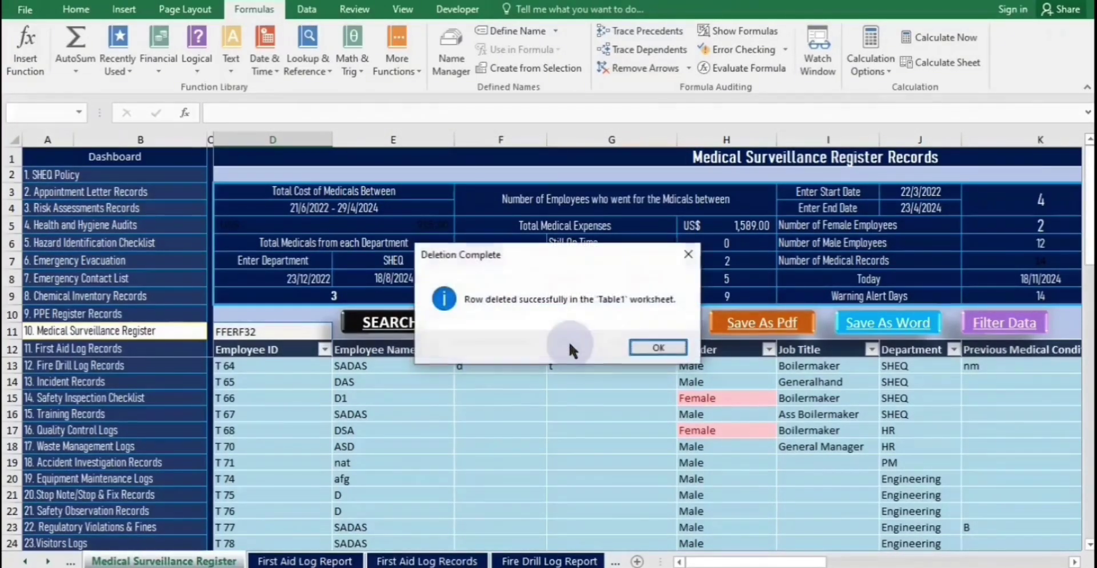
pyautogui.press('Return')
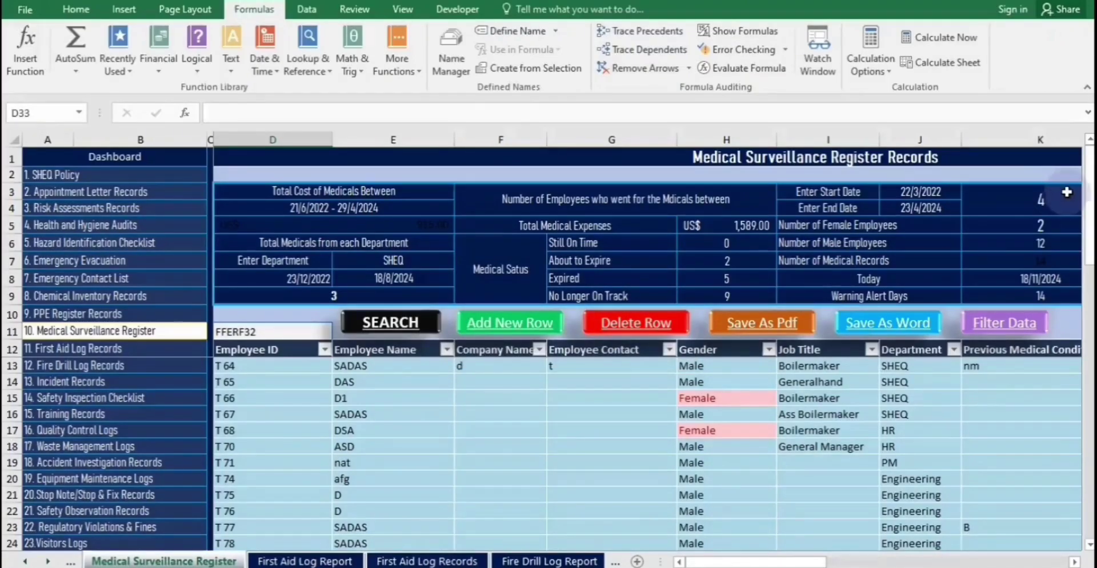
# - Delete the register record in row 19 by giving its Employee ID
pyautogui.moveTo(1091, 215)
pyautogui.mouseDown()
pyautogui.moveTo(1092, 276)
pyautogui.moveTo(1092, 215)
pyautogui.mouseUp()
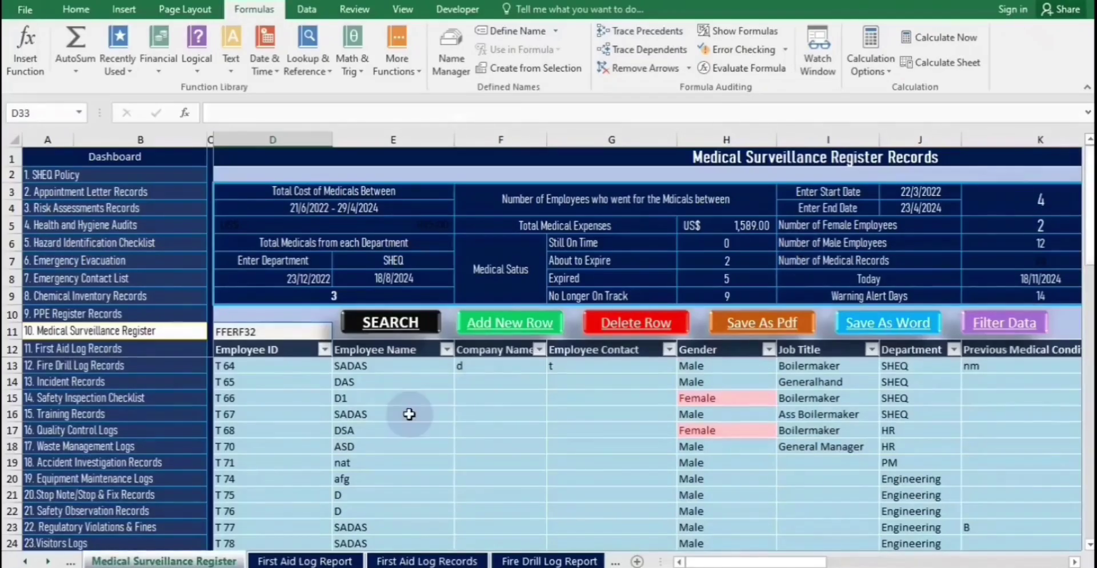
pyautogui.click(276, 459)
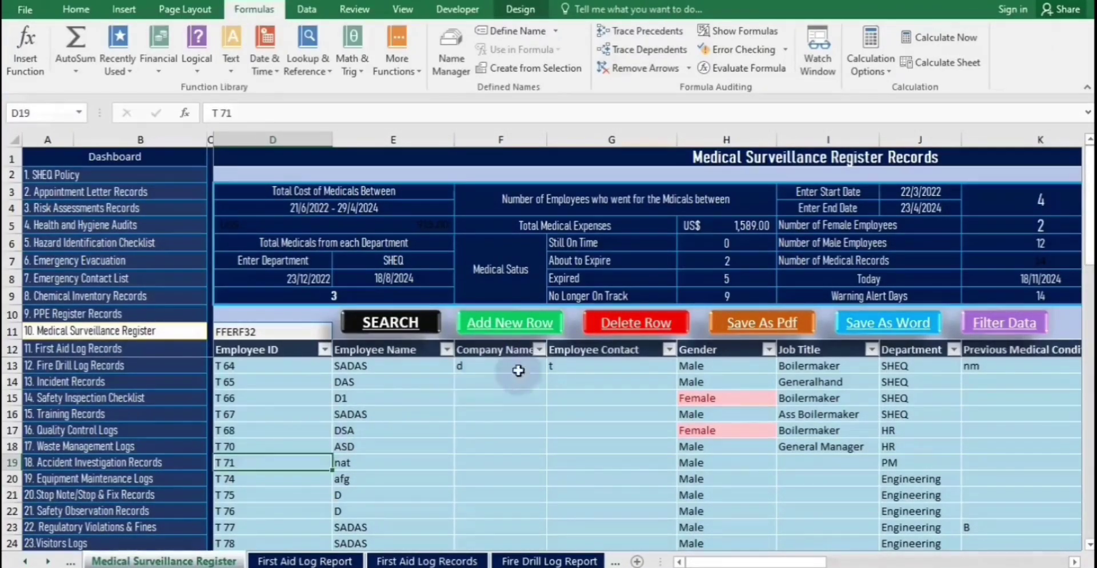
pyautogui.click(655, 327)
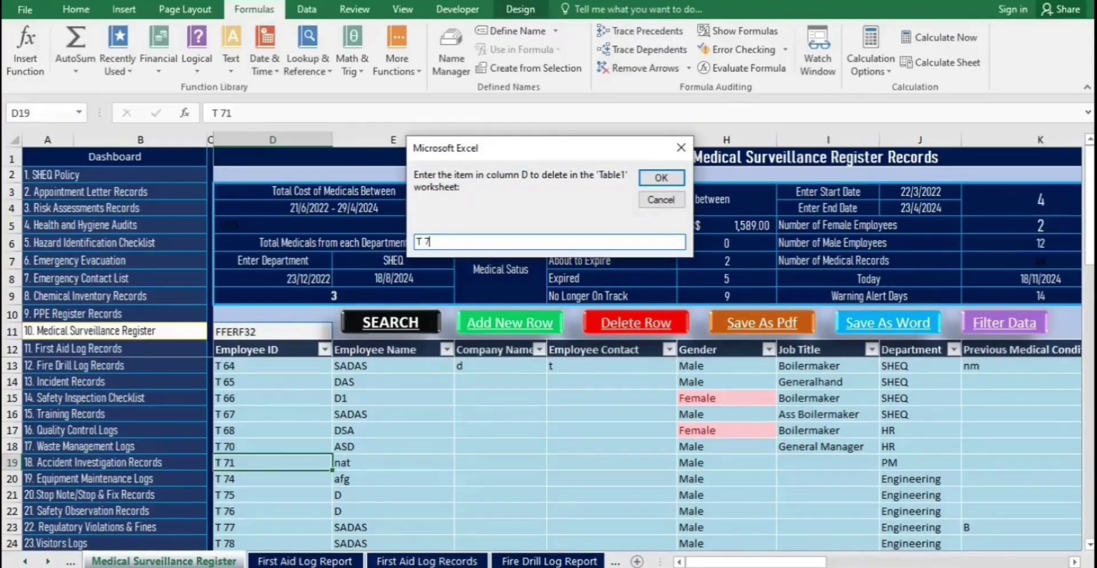
pyautogui.press('Return')
pyautogui.press('Return')
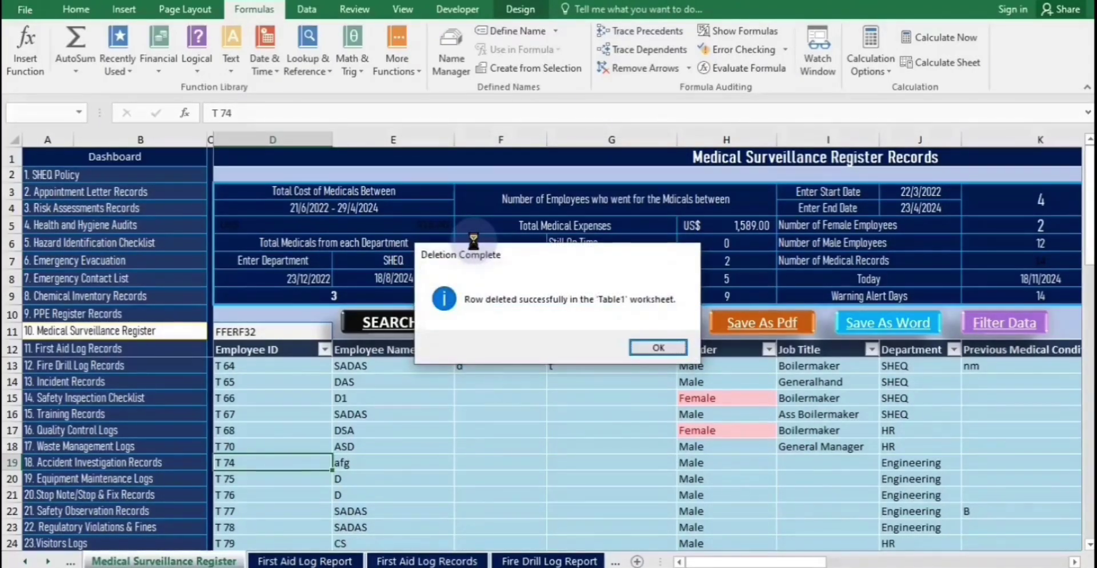
pyautogui.press('Return')
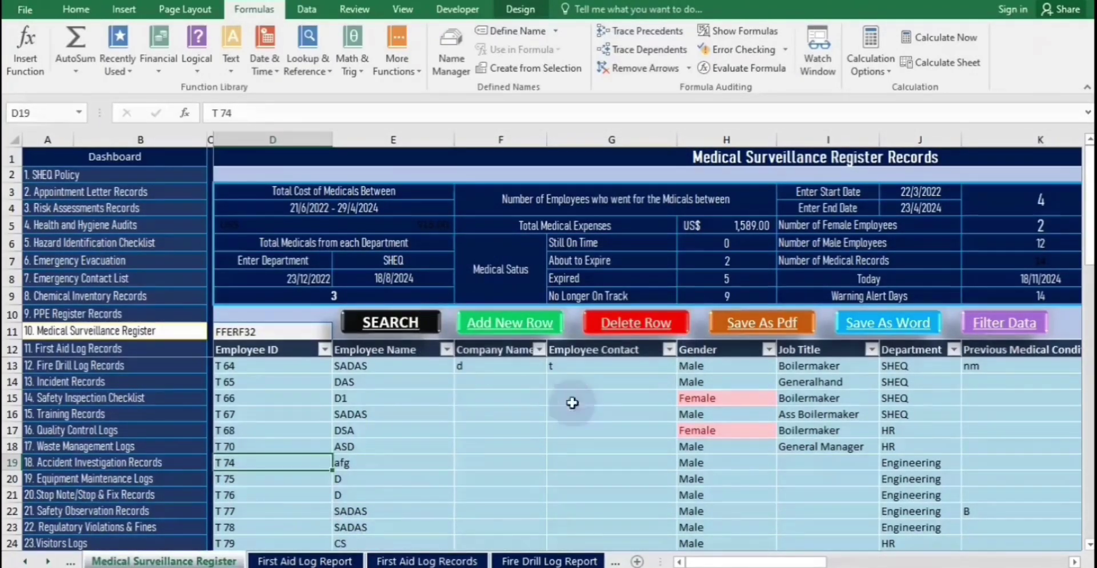
# - Start a PDF export of the register into the SHEQ folder on the Desktop, naming the file V
pyautogui.click(769, 333)
pyautogui.doubleClick(507, 263)
pyautogui.click(495, 312)
pyautogui.click(566, 391)
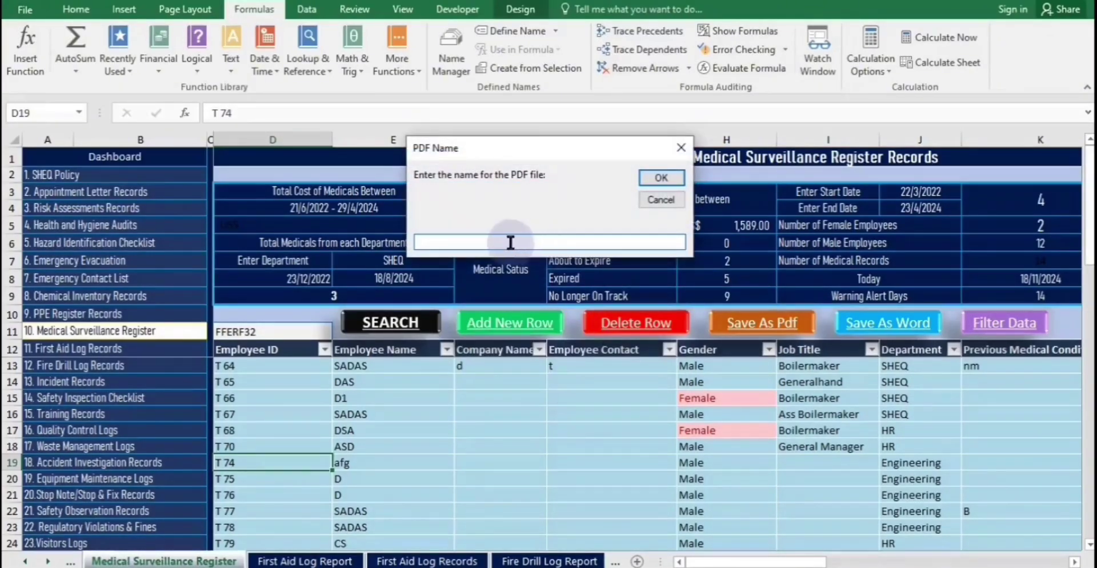
pyautogui.click(458, 240)
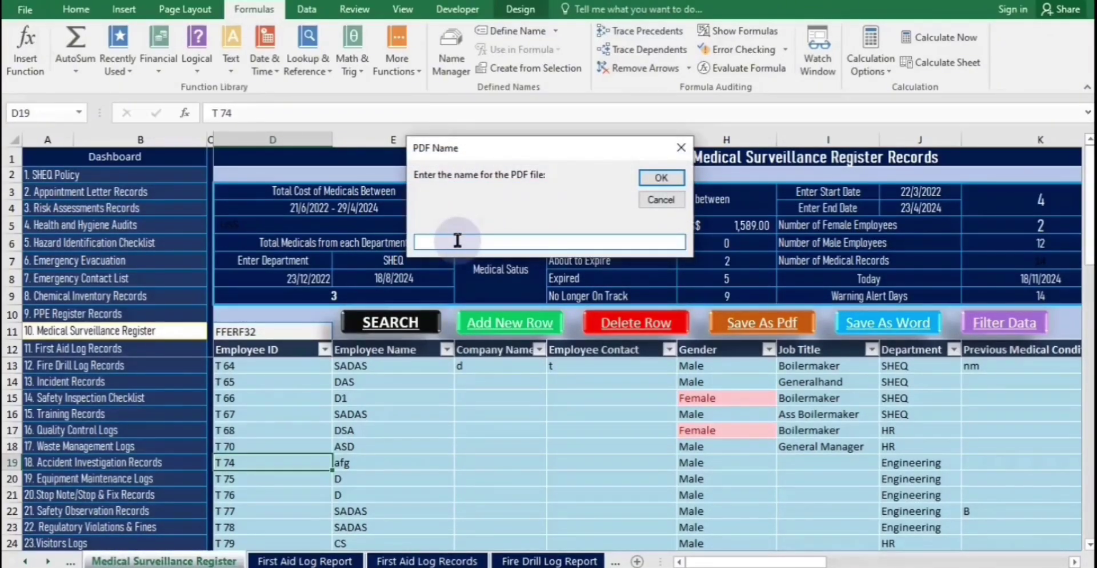
pyautogui.write('M')
pyautogui.press('Return')
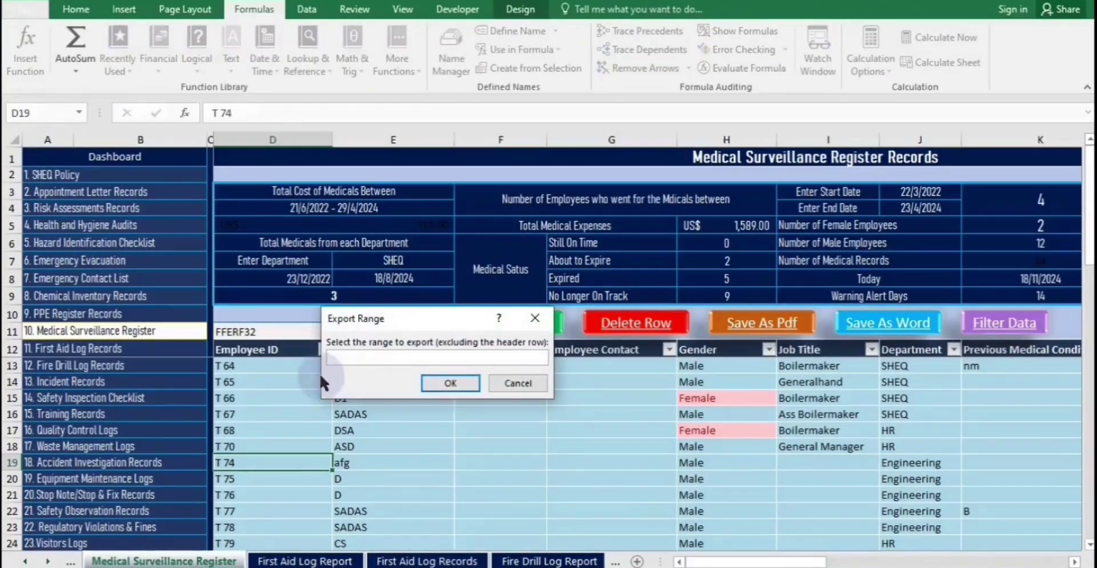
# - Select the range D14:V20 for the PDF and complete the export
pyautogui.moveTo(257, 384); pyautogui.dragTo(983, 470)
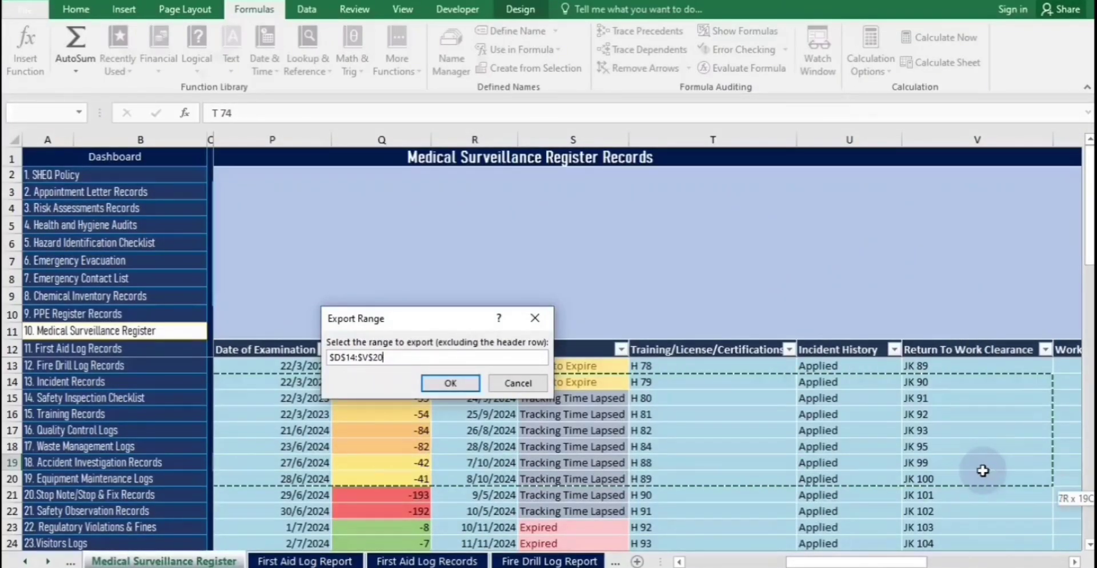
pyautogui.click(450, 383)
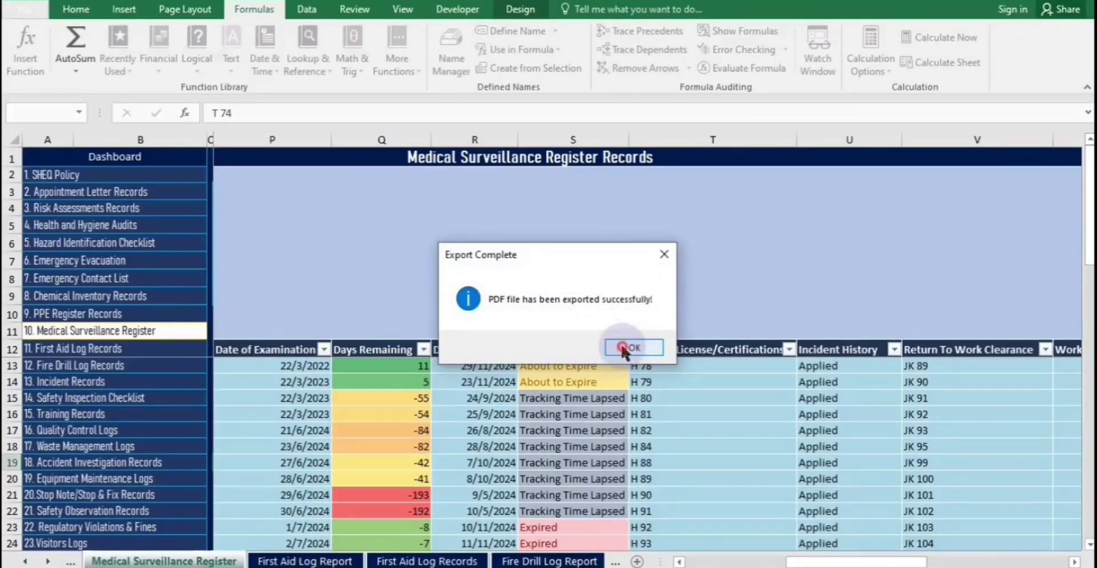
pyautogui.click(624, 347)
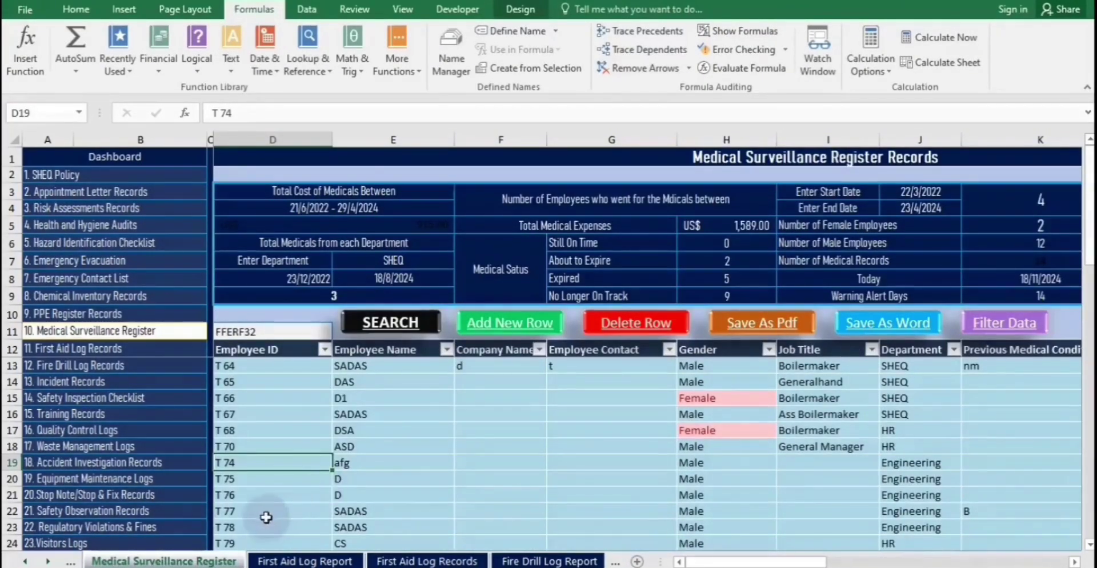
# - Open the exported V - Medical Surveillance Register PDF from the SHEQ folder, look through its pages, and return to the workbook
pyautogui.moveTo(269, 566)
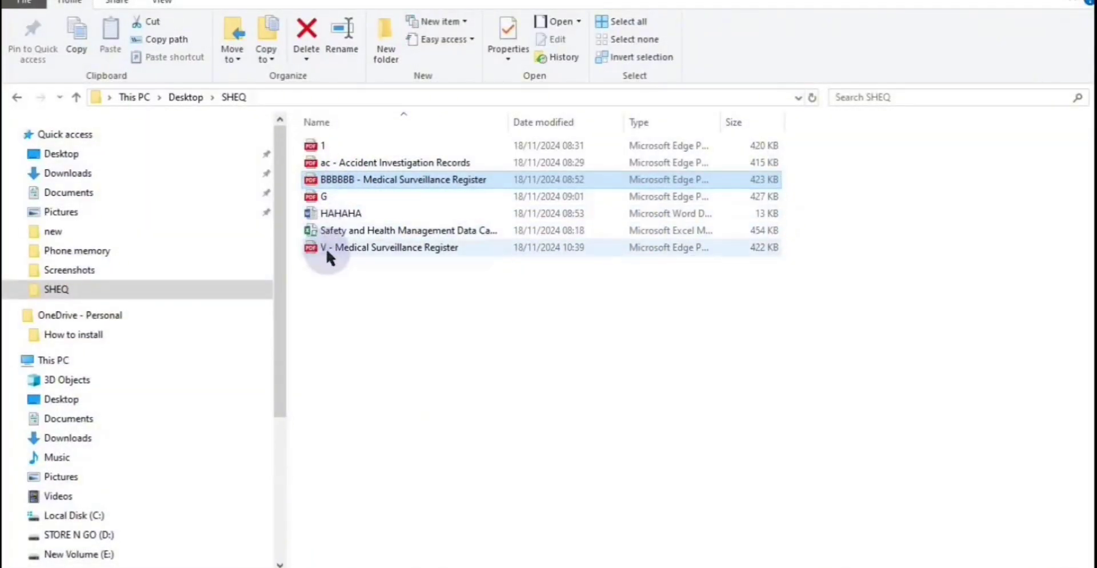
pyautogui.click(396, 249)
pyautogui.doubleClick(394, 248)
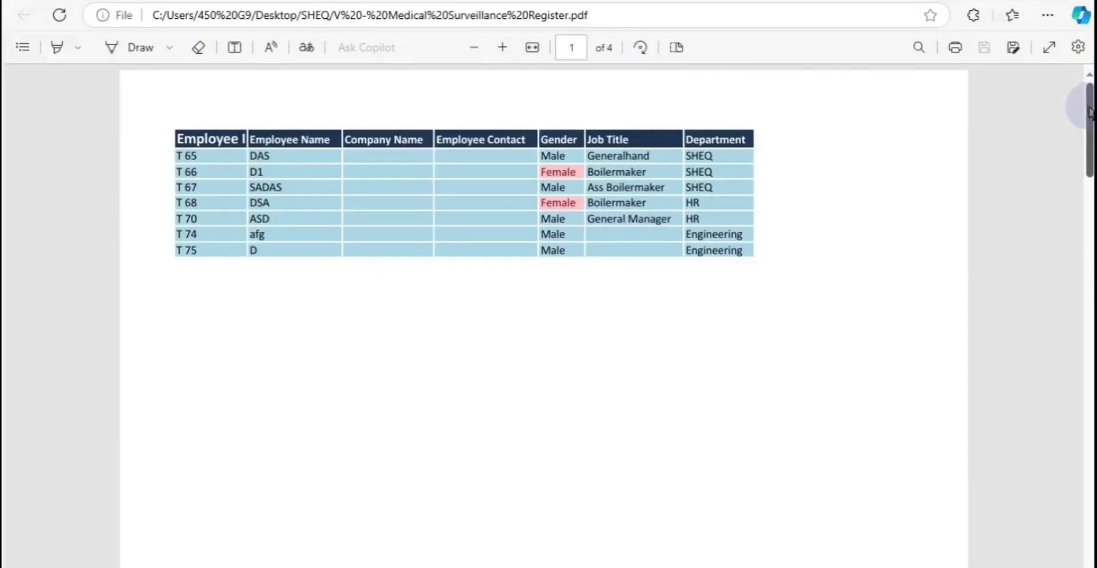
pyautogui.moveTo(1092, 117); pyautogui.dragTo(1074, 197)
pyautogui.scroll(10, 765, 424)
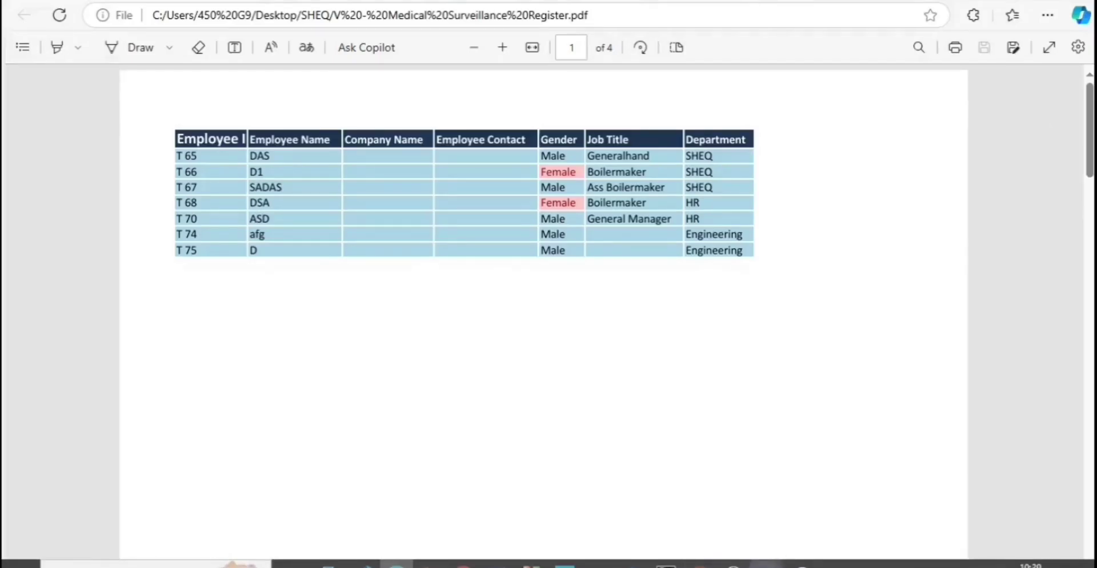
pyautogui.click(767, 562)
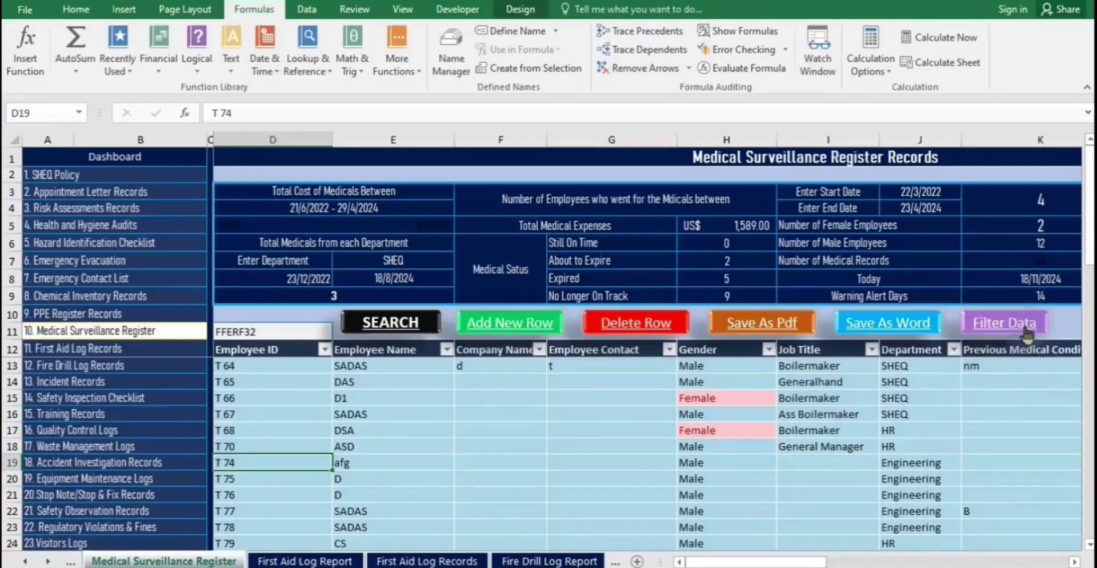
# - Filter the register's Department column for SHEQ and unhide all rows again after viewing the matching records
pyautogui.click(1006, 327)
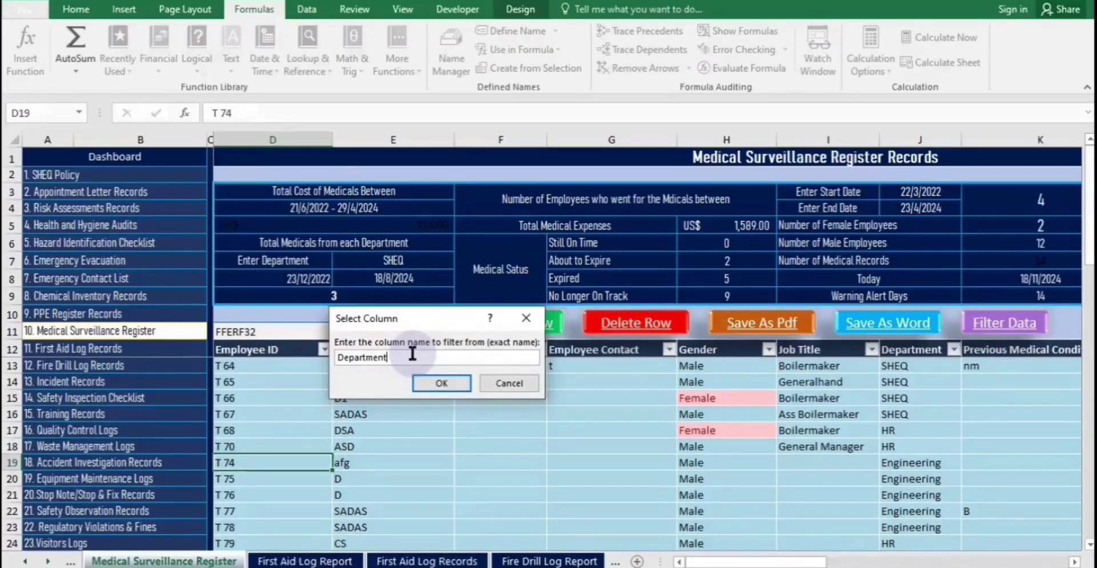
pyautogui.press('Return')
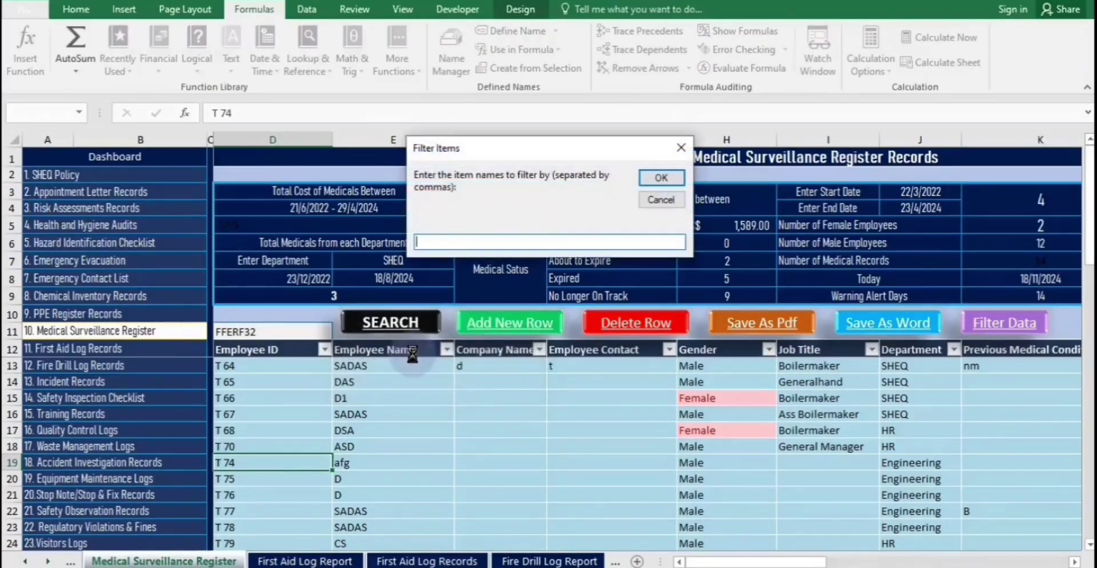
pyautogui.write('SHEQ')
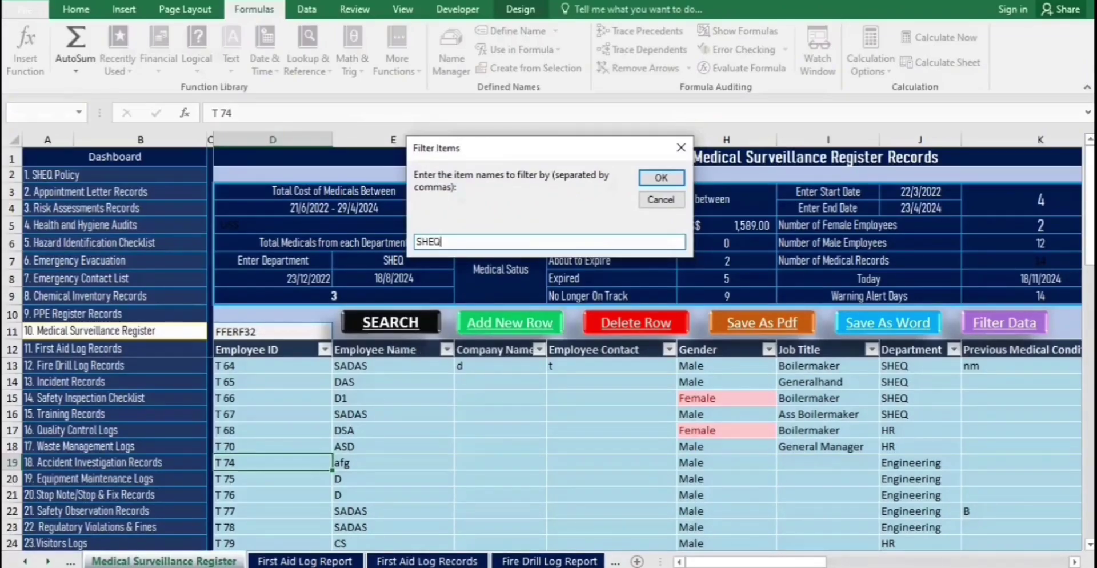
pyautogui.press('Return')
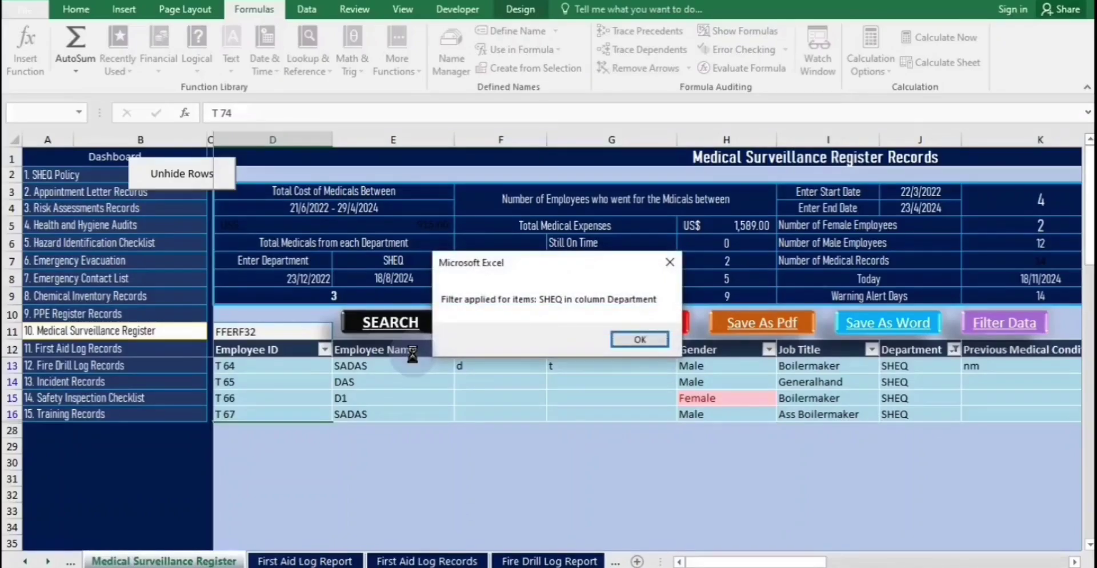
pyautogui.click(653, 341)
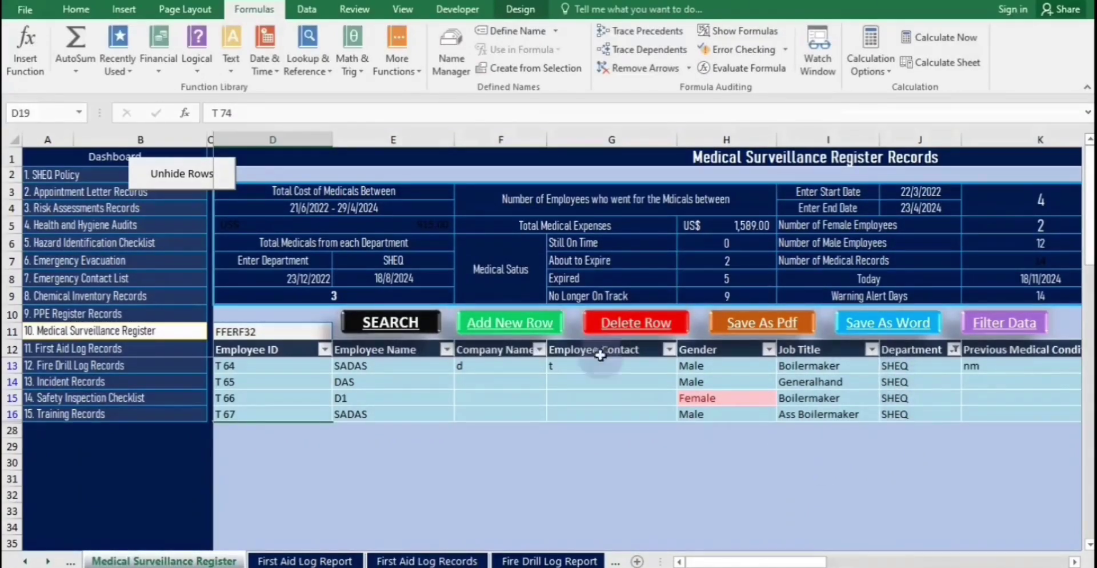
pyautogui.click(183, 173)
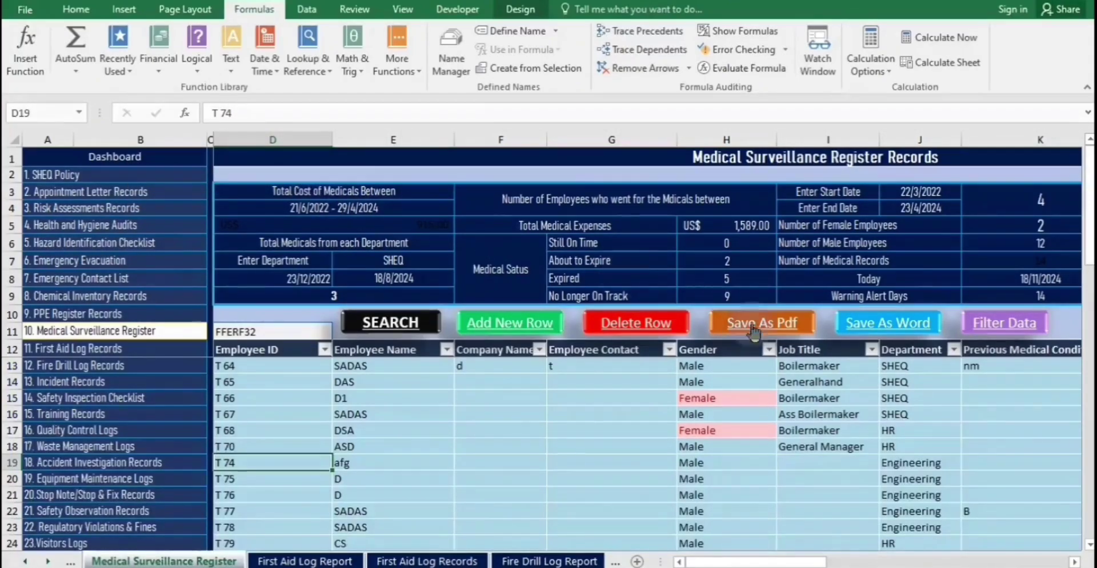
# - Filter the register's Department column for HR and unhide all rows again after viewing the matching records
pyautogui.click(1005, 323)
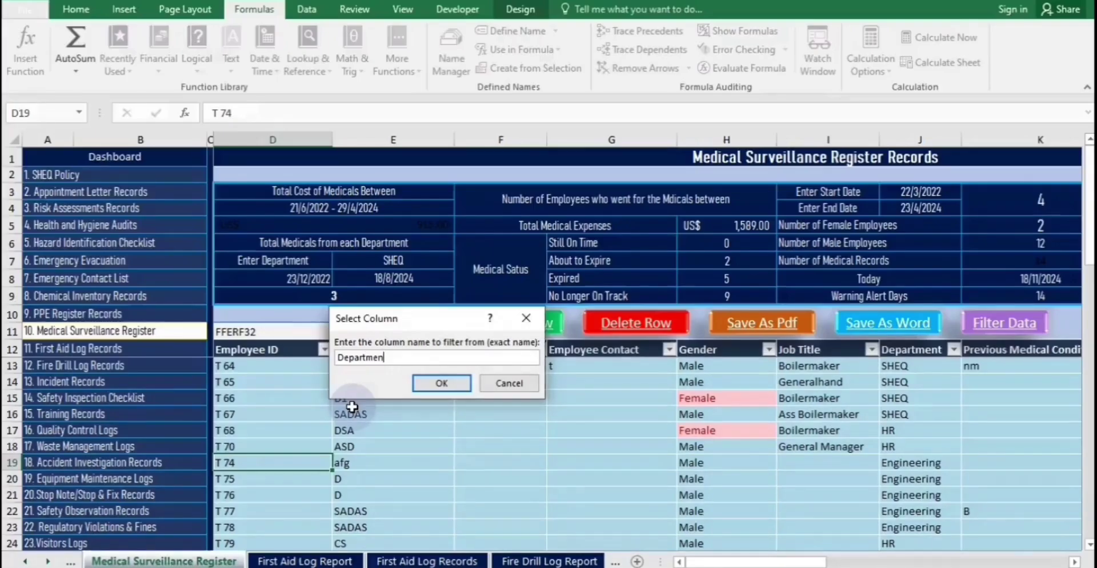
pyautogui.press('Return')
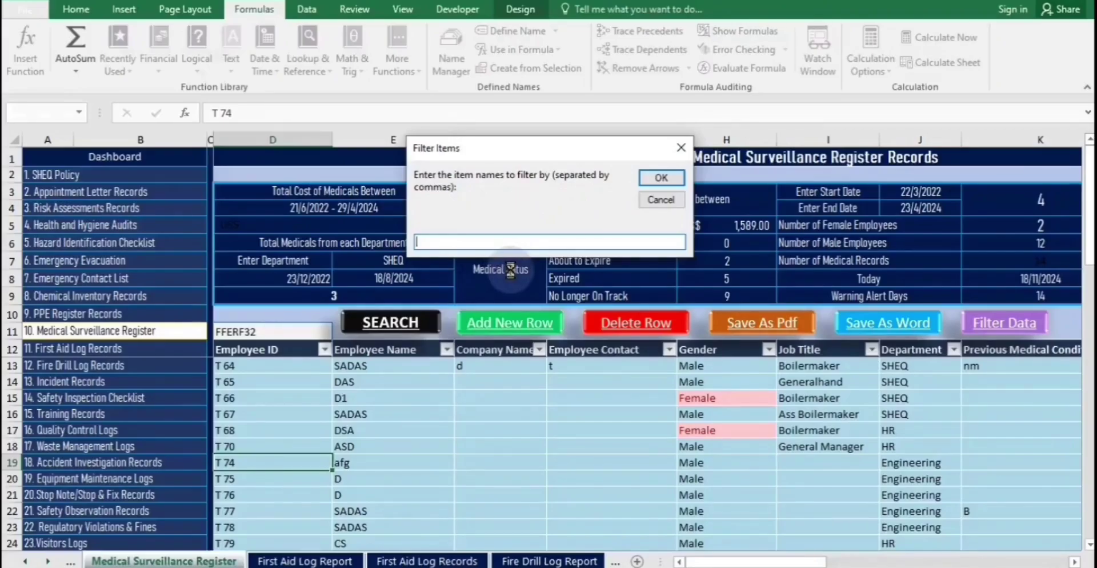
pyautogui.write('HR')
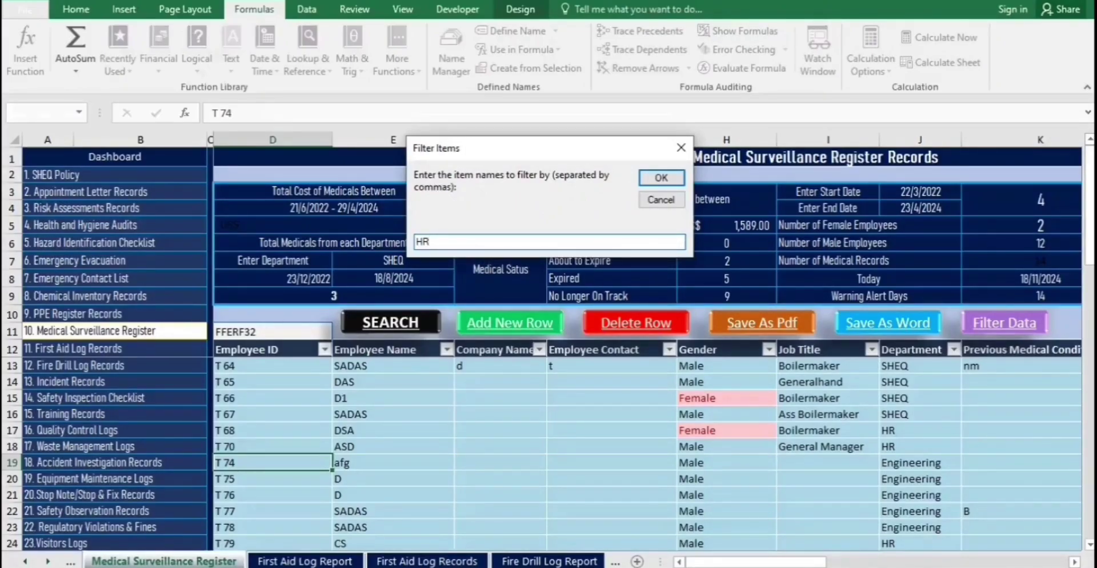
pyautogui.press('Return')
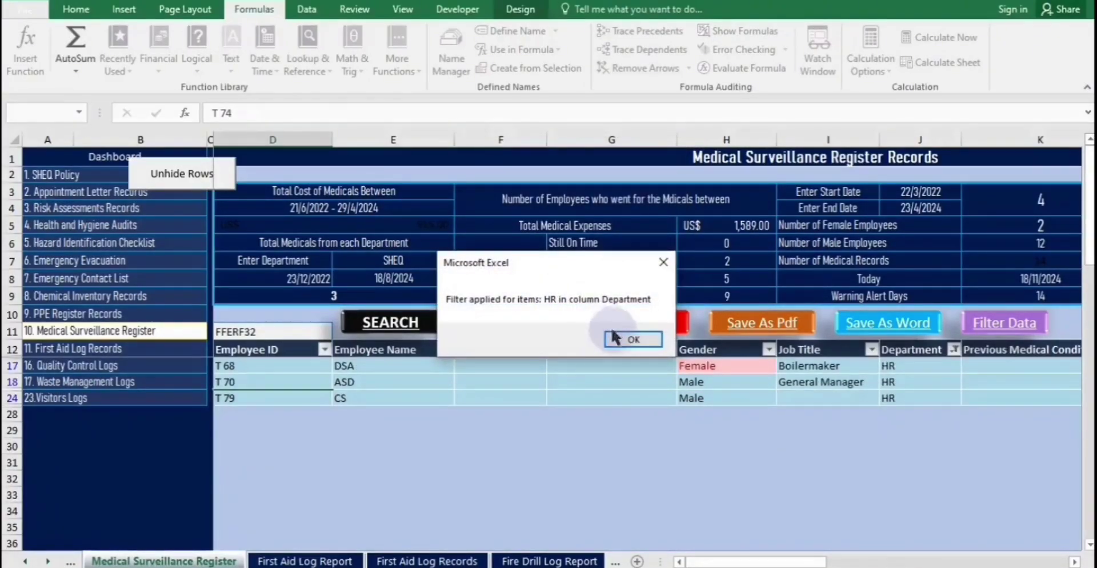
pyautogui.click(624, 339)
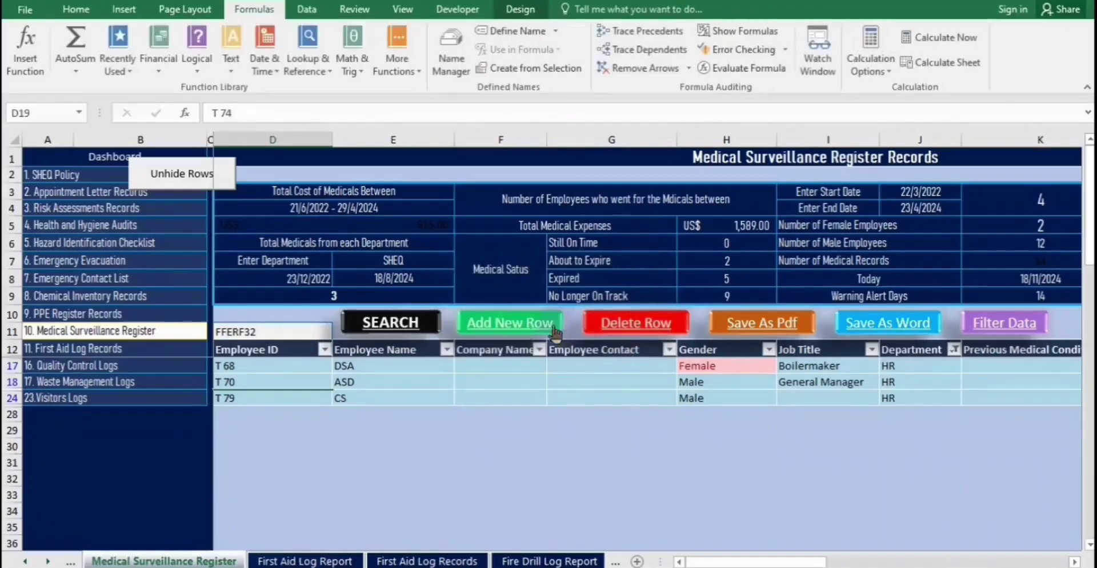
pyautogui.click(204, 177)
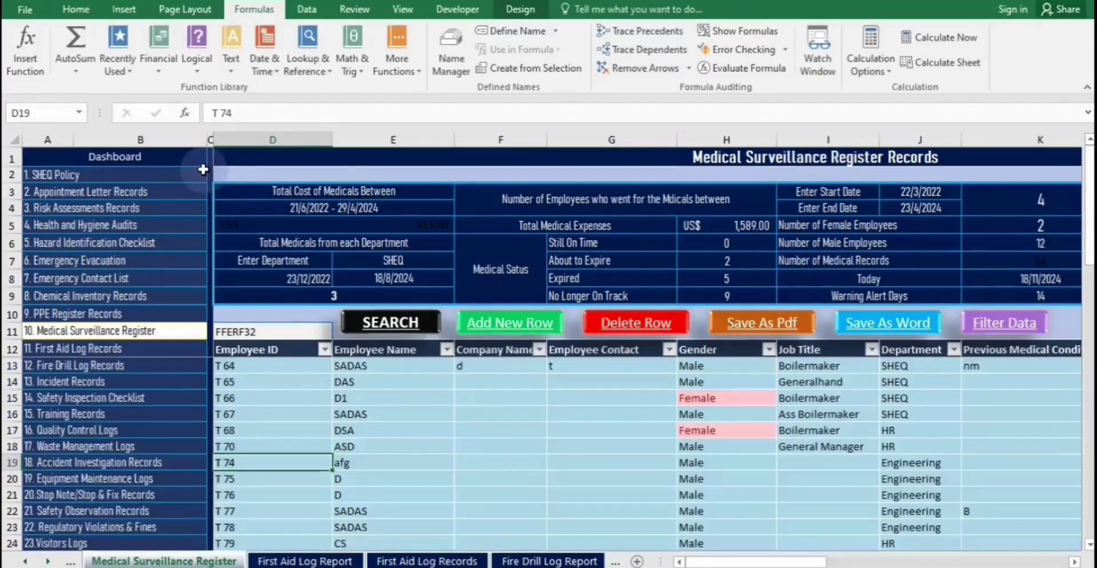
# - On the Dashboard, set a daily reminder for 10:43:00 AM with the message "Hello are you enjoying"
pyautogui.click(103, 161)
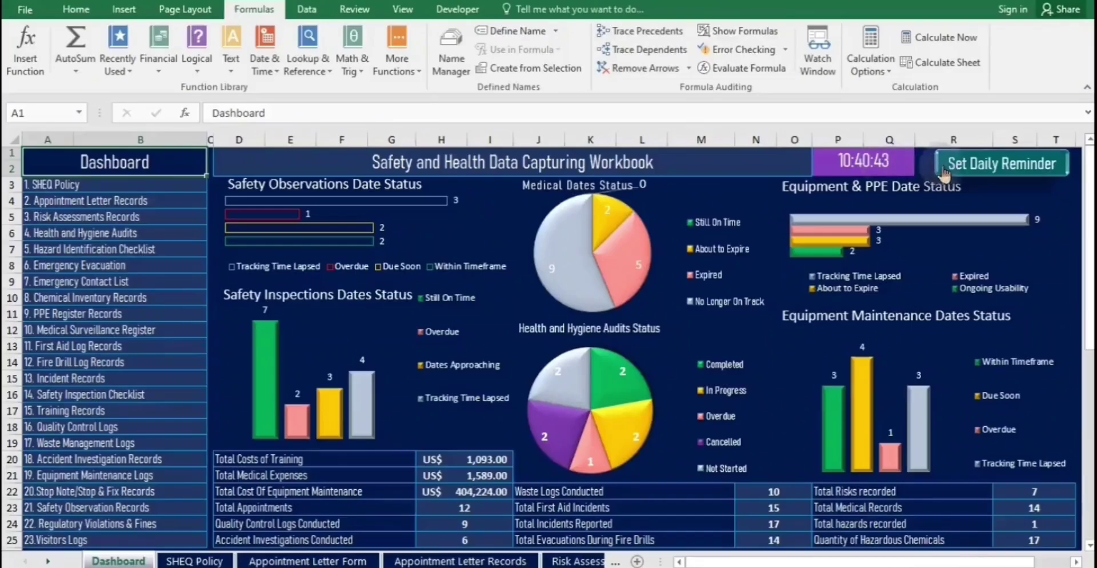
pyautogui.click(979, 172)
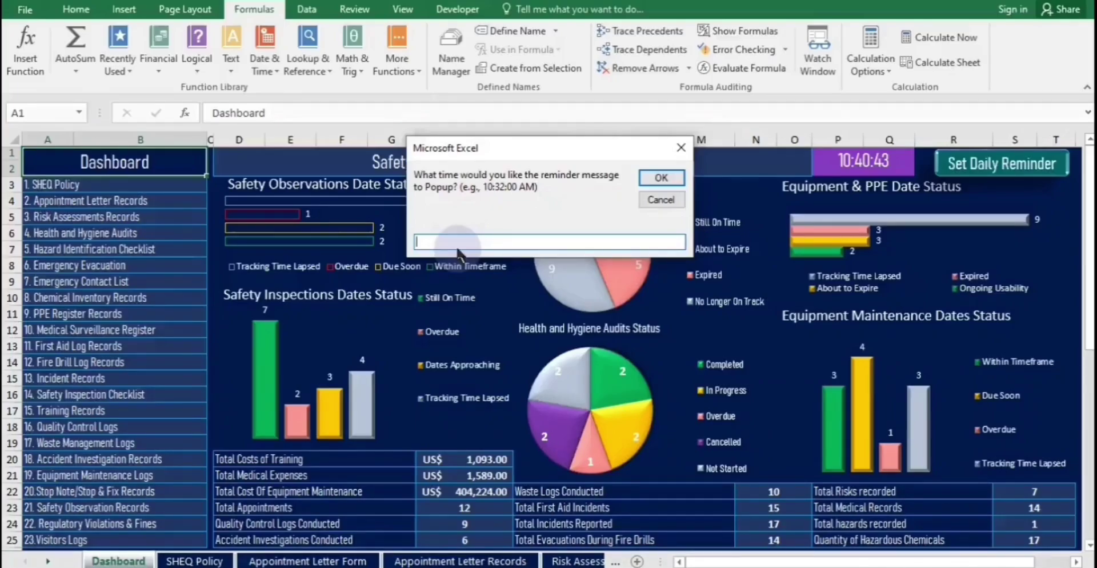
pyautogui.write('10:43:')
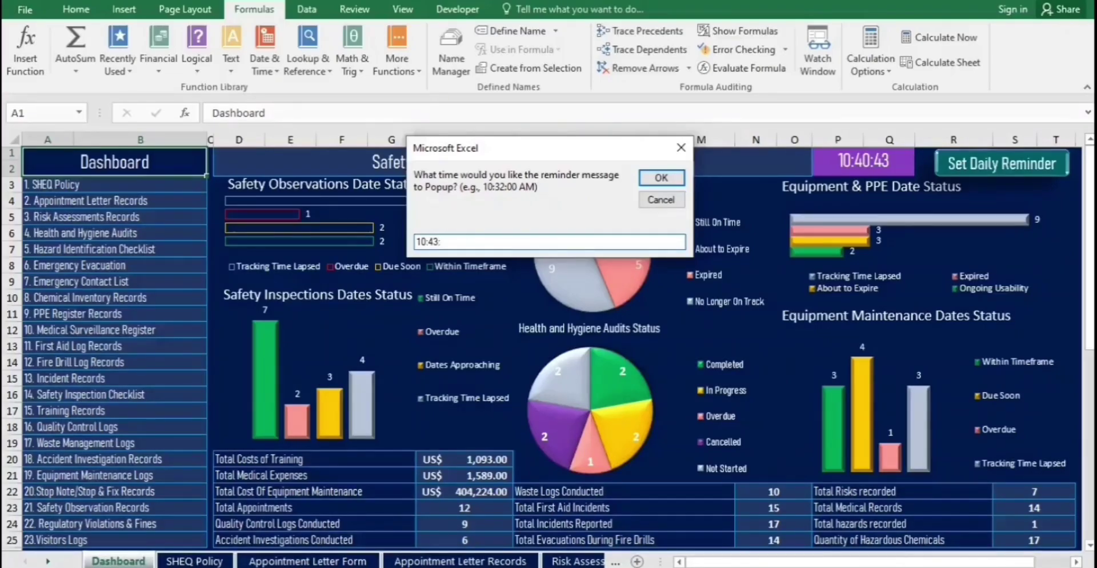
pyautogui.write('00 AM')
pyautogui.press('Return')
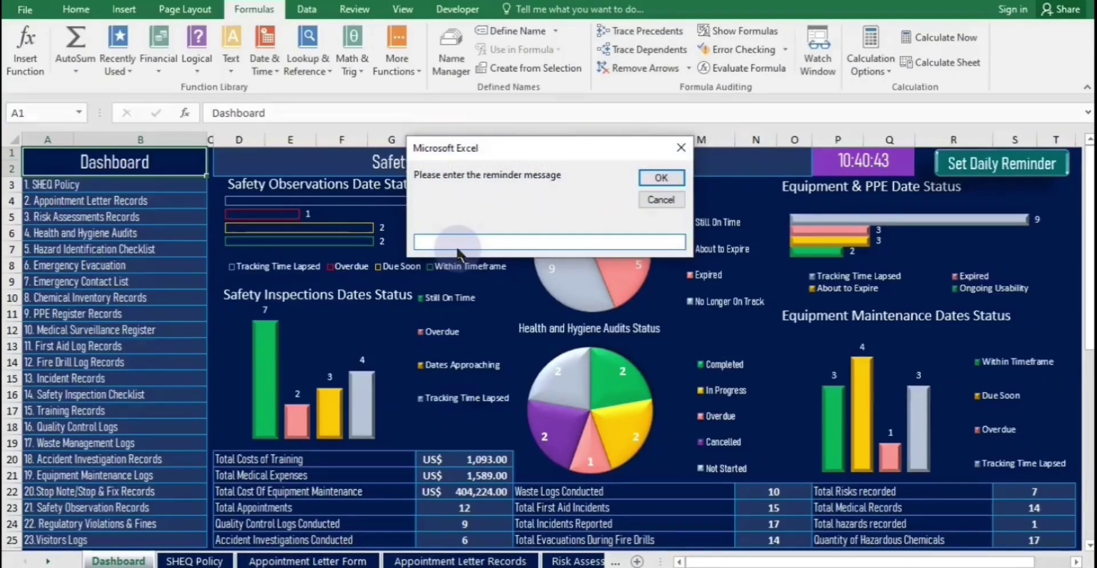
pyautogui.write('Hello are')
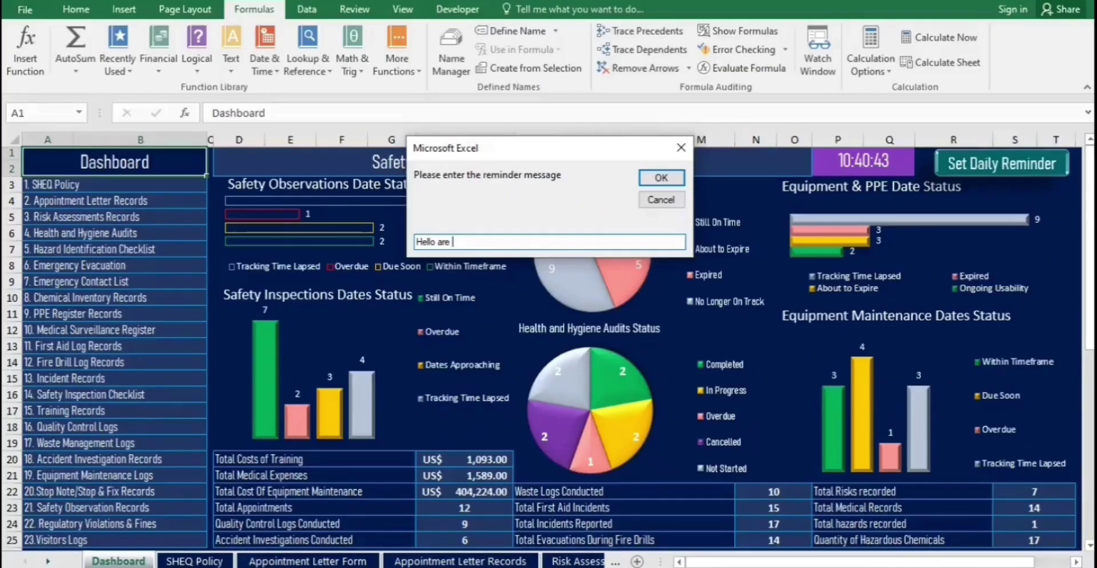
pyautogui.write(' you')
pyautogui.write('enjoying')
pyautogui.press('Return')
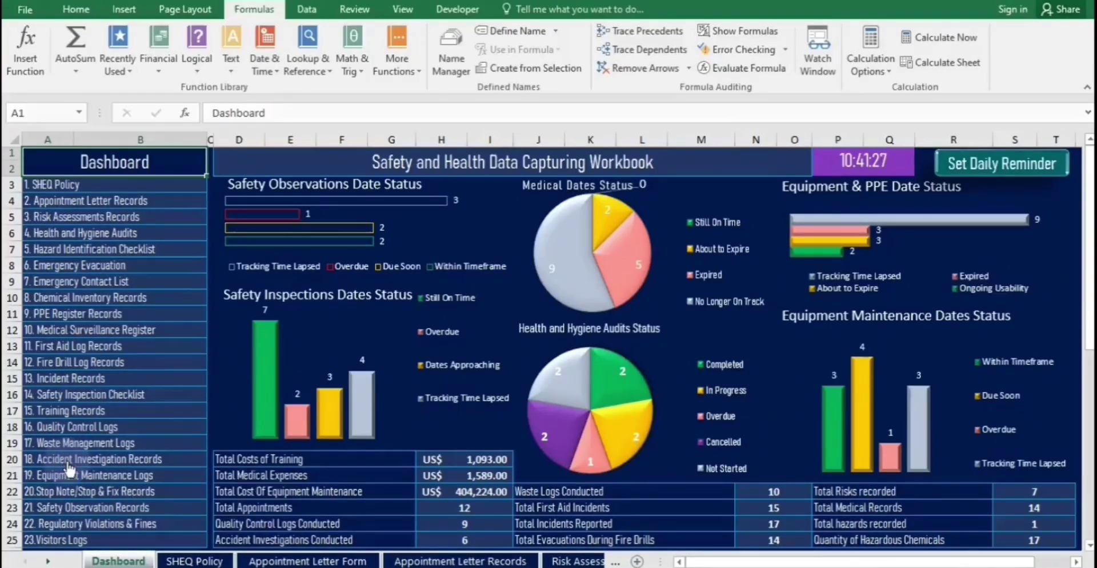
# - Open the Accident Investigation Records and choose a calculation option for the workbook
pyautogui.click(69, 462)
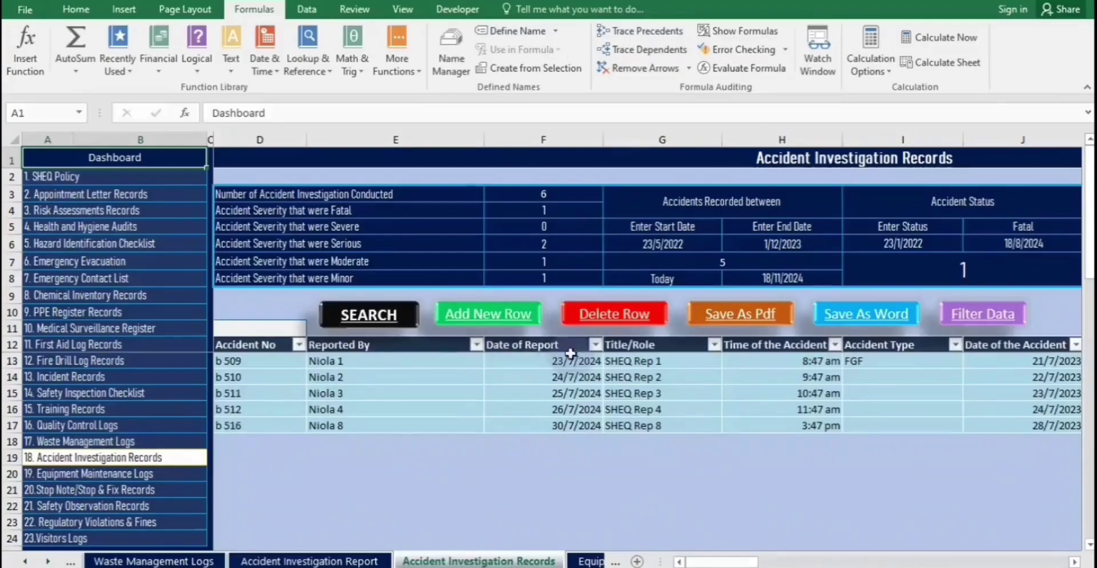
pyautogui.click(883, 63)
pyautogui.click(904, 86)
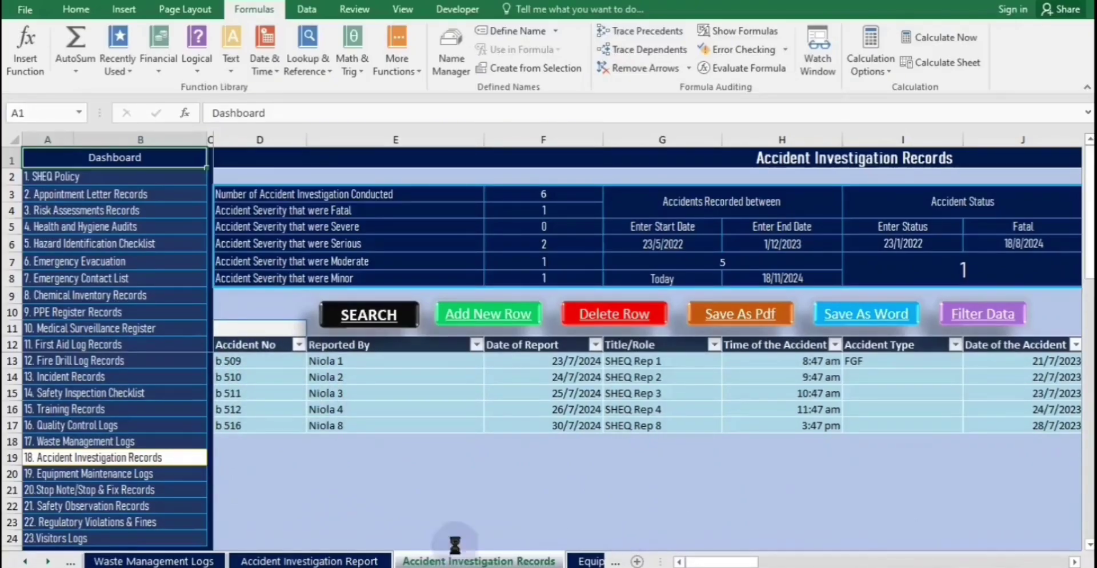
# - Check the accident numbers in the records and set the Accident No in the Accident Investigation Report to b 511
pyautogui.click(341, 563)
pyautogui.click(171, 252)
pyautogui.click(479, 561)
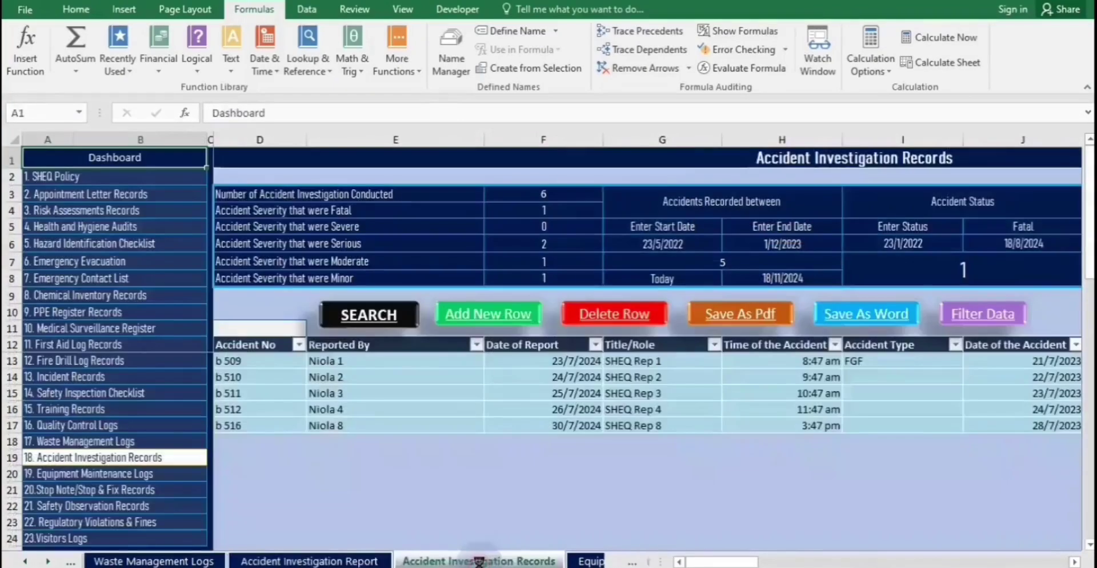
pyautogui.click(320, 561)
pyautogui.click(250, 113)
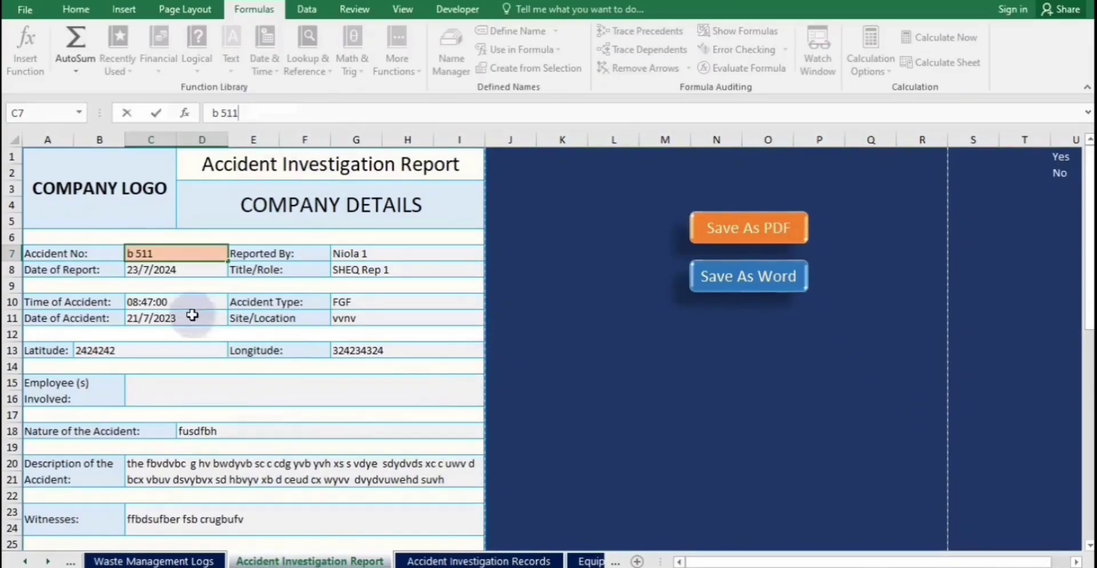
pyautogui.click(647, 351)
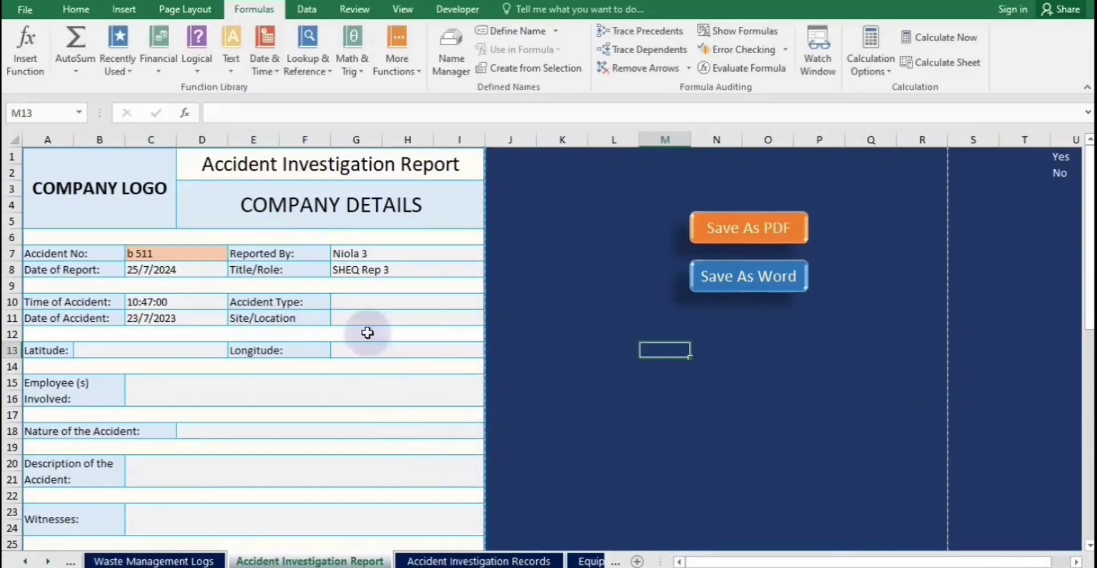
# - Set the Accident No in the Accident Investigation Report to b 509
pyautogui.click(207, 251)
pyautogui.click(246, 115)
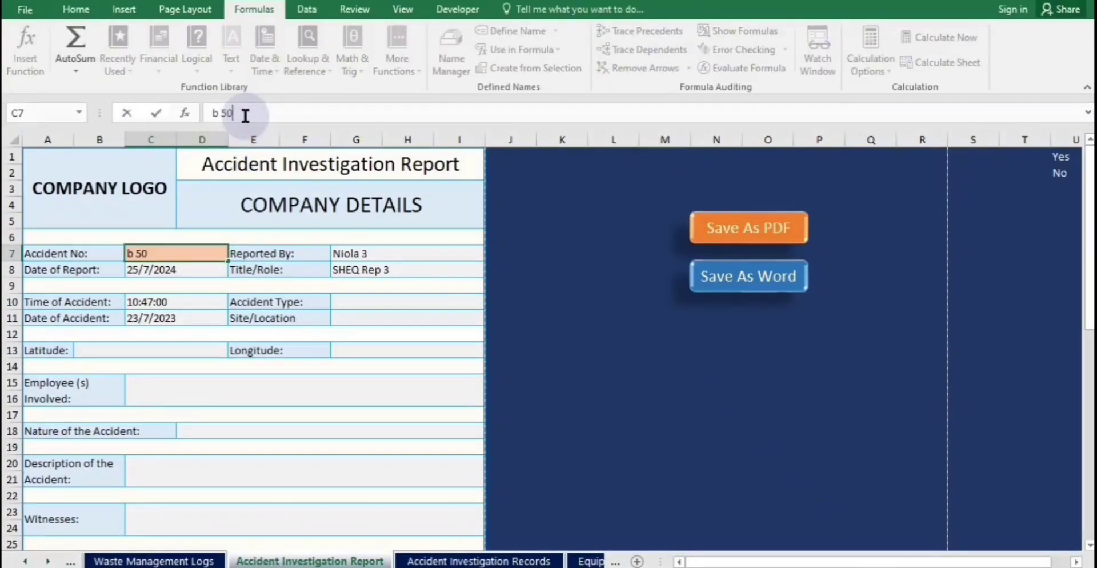
pyautogui.click(636, 412)
# - Export the Accident Investigation Report as a PDF named V2 into the SHEQ folder
pyautogui.click(729, 237)
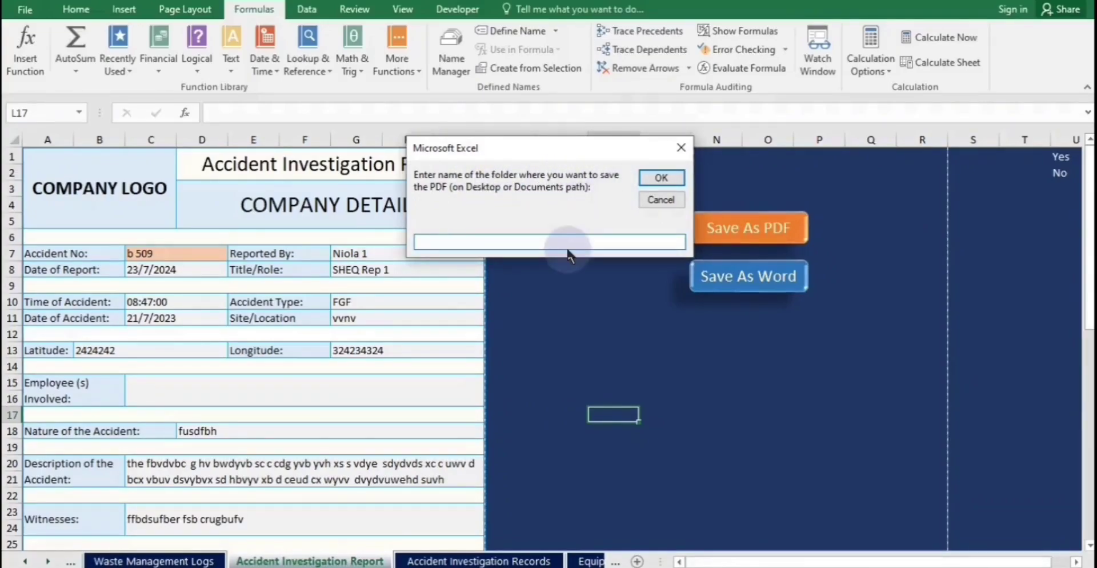
pyautogui.write('SHEQ')
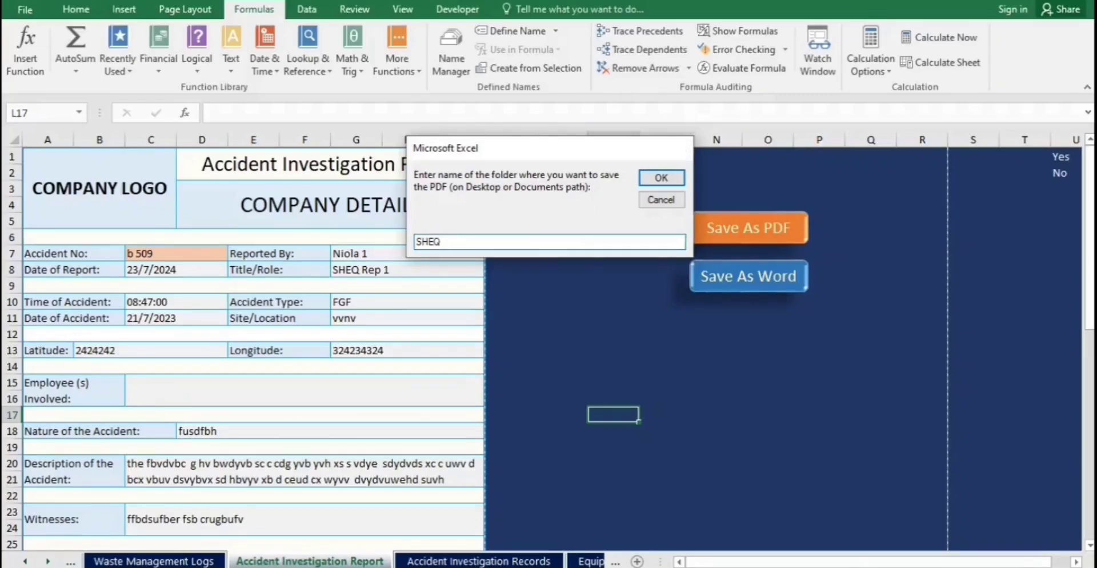
pyautogui.press('Return')
pyautogui.write('V2')
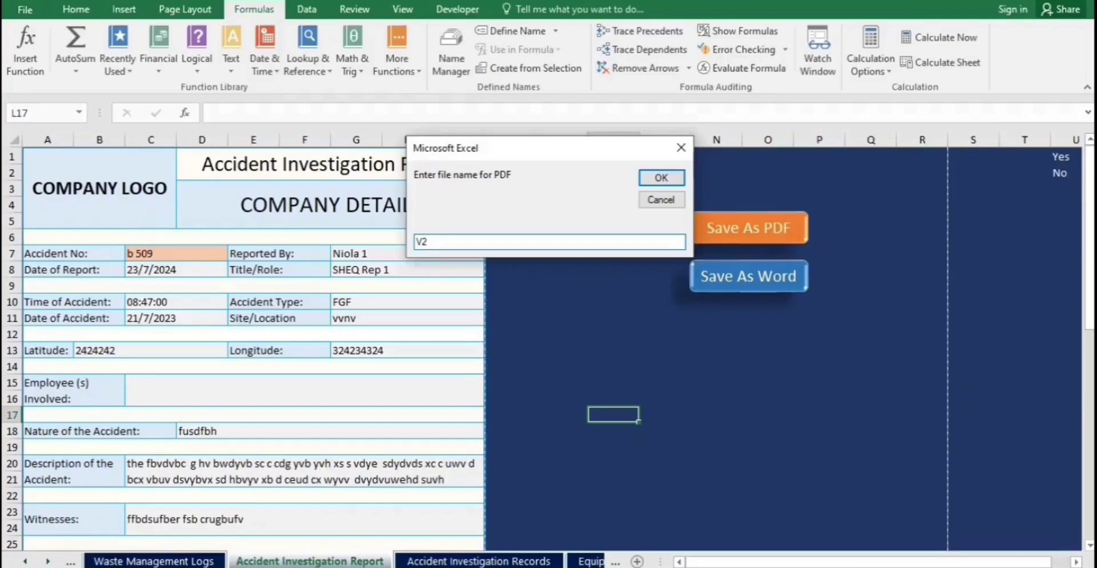
pyautogui.press('Return')
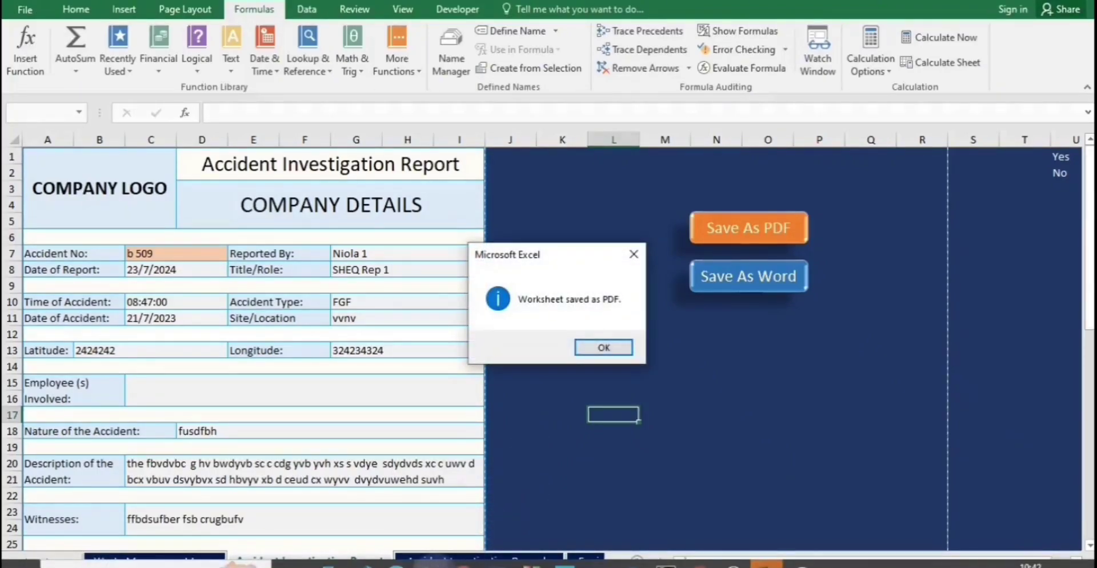
# - Open the exported V2 PDF from the SHEQ folder to view the report, return to the workbook and dismiss the export message
pyautogui.click(435, 562)
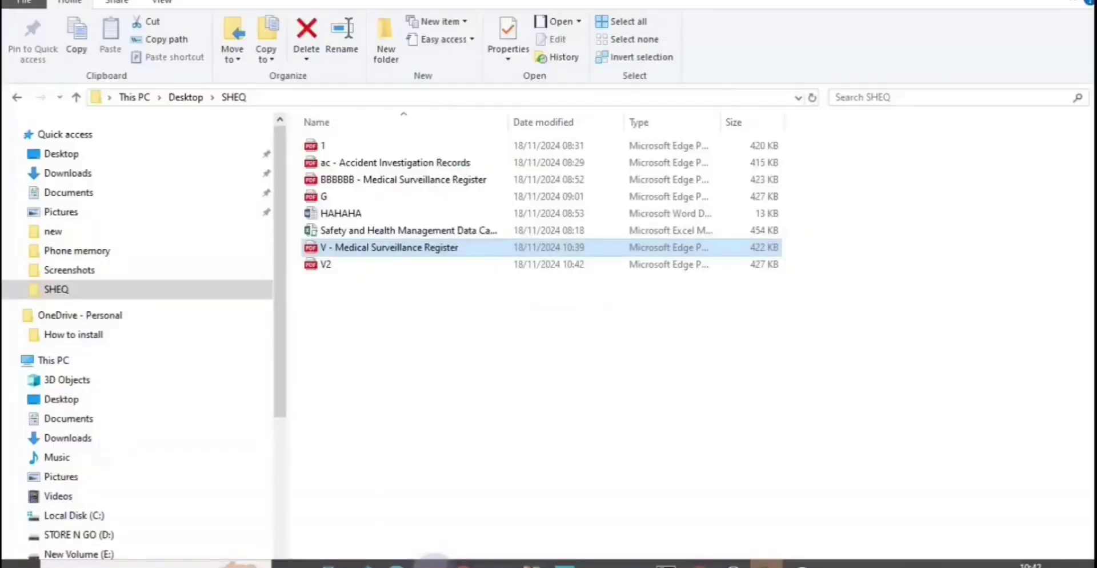
pyautogui.click(322, 267)
pyautogui.doubleClick(322, 266)
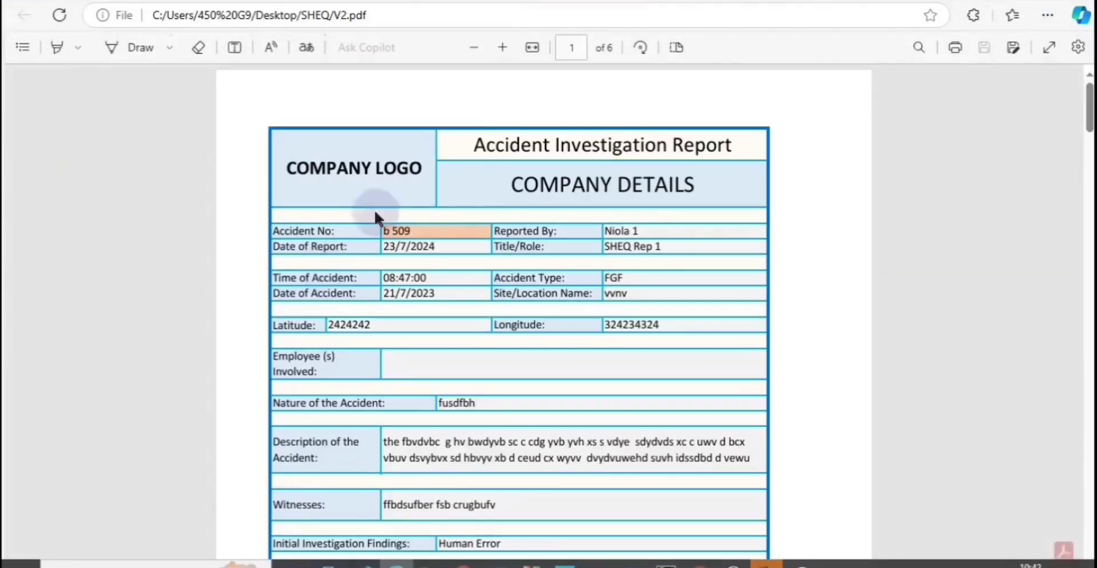
pyautogui.click(1091, 106)
pyautogui.moveTo(1091, 107)
pyautogui.mouseDown()
pyautogui.moveTo(1088, 183)
pyautogui.moveTo(1090, 107)
pyautogui.mouseUp()
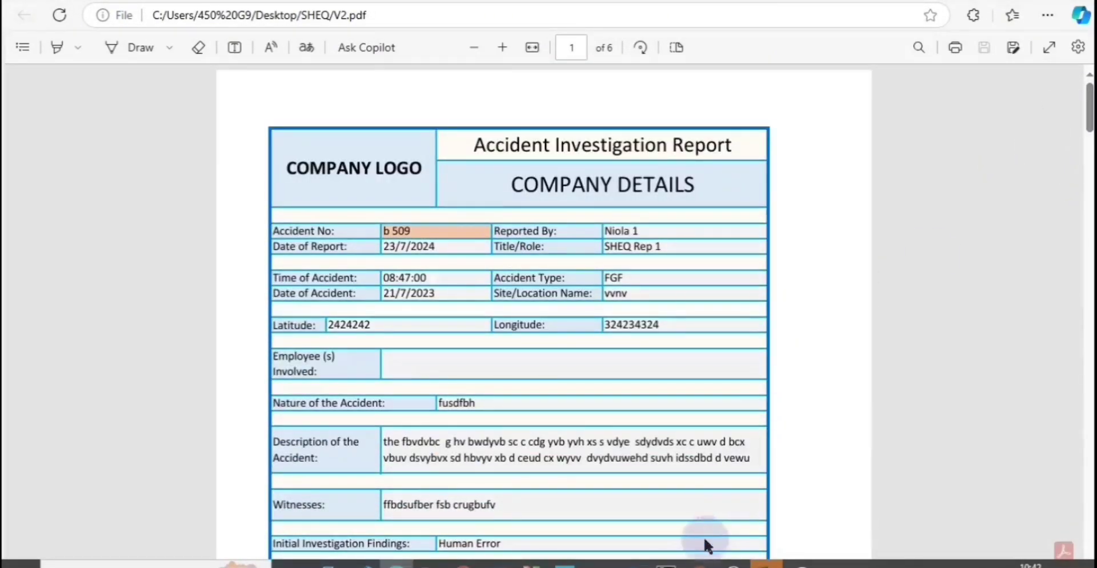
pyautogui.click(766, 564)
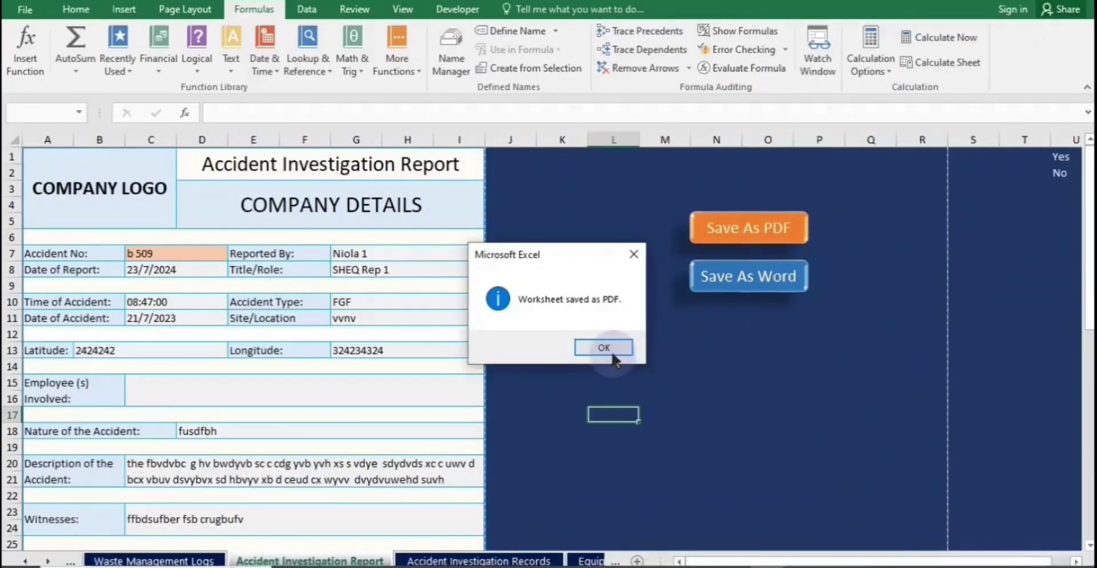
pyautogui.click(609, 346)
# - Browse the Accident Investigation Records, the Equipment Maintenance Report and the Equipment Maintenance Logs
pyautogui.click(495, 562)
pyautogui.click(583, 561)
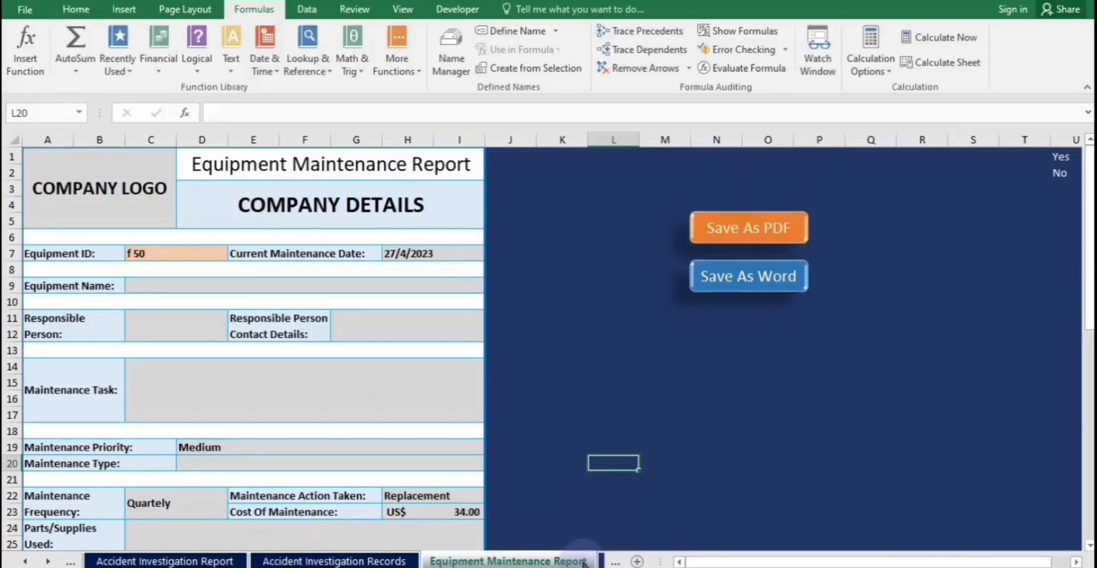
pyautogui.click(601, 560)
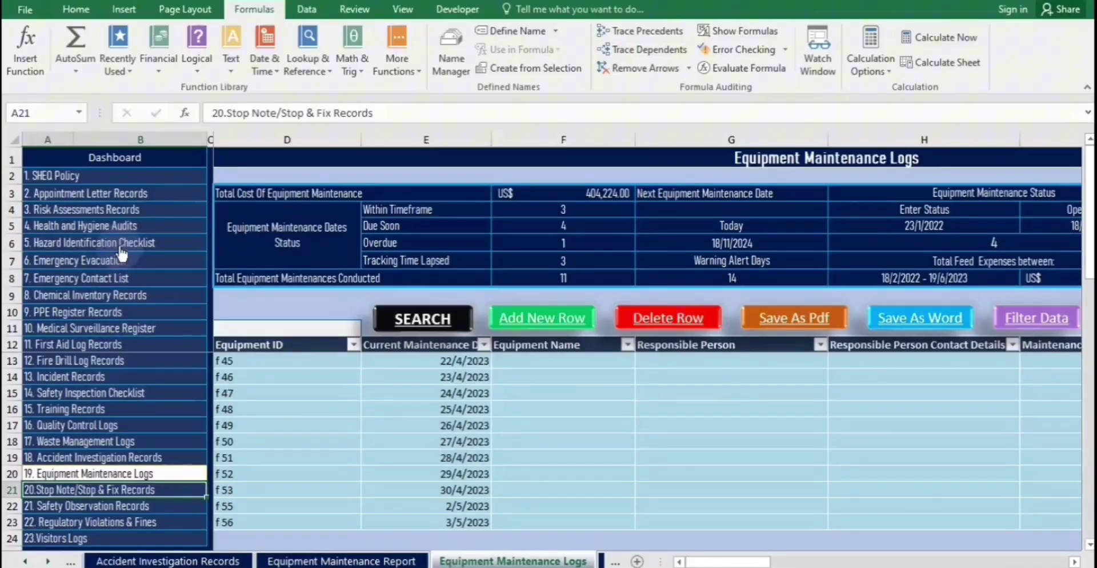
# - Open the First Aid Log Records and close the daily reminder pop-up
pyautogui.click(81, 347)
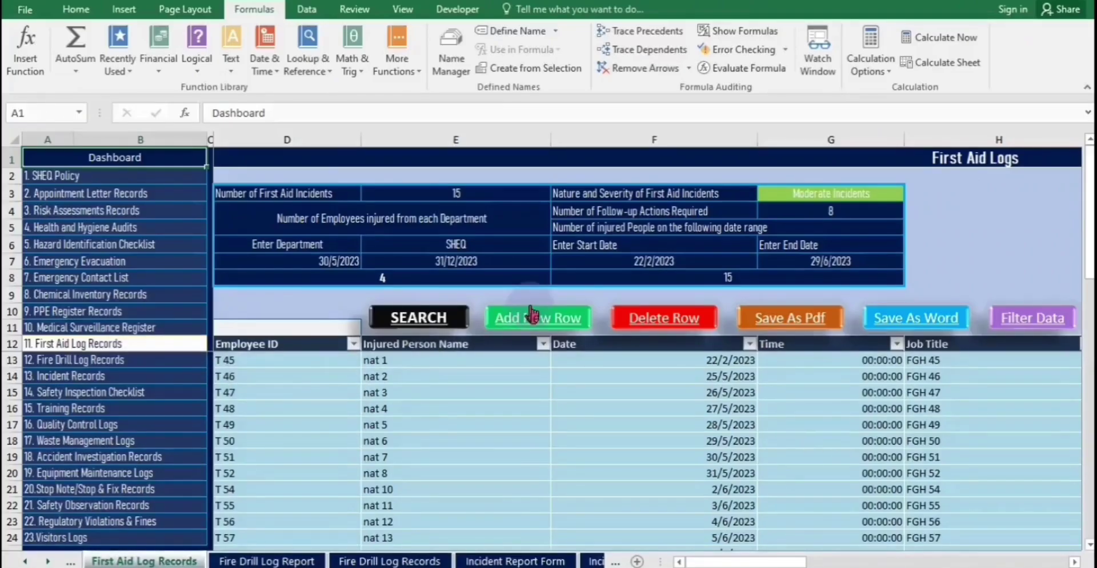
pyautogui.click(531, 315)
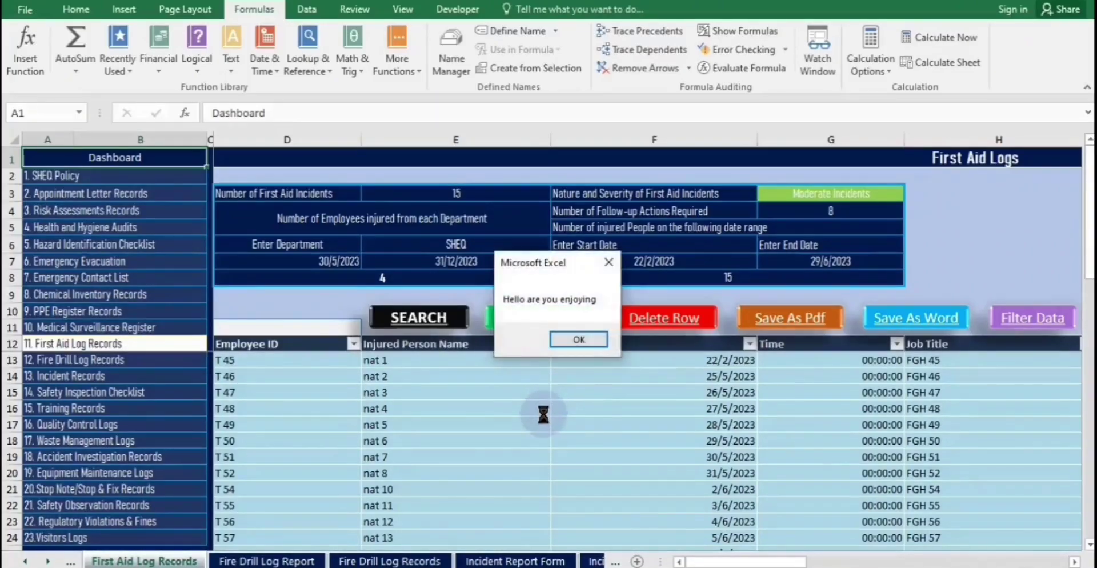
pyautogui.click(580, 340)
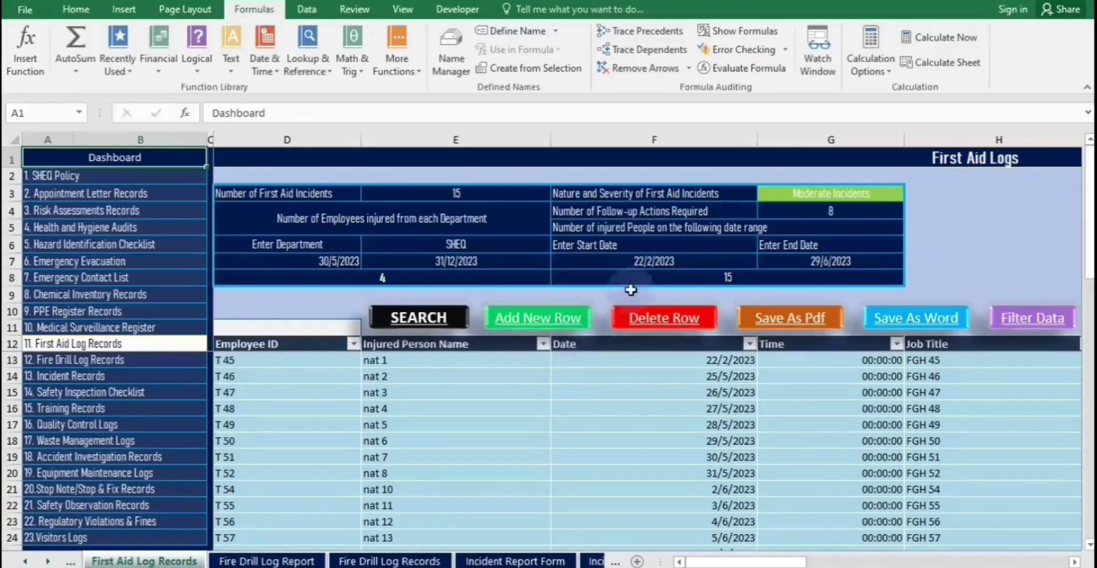
# - Set the Nature and Severity of First Aid Incidents in the First Aid Logs summary to Life-Threatening Incidents
pyautogui.click(812, 194)
pyautogui.click(912, 193)
pyautogui.click(844, 252)
pyautogui.click(763, 451)
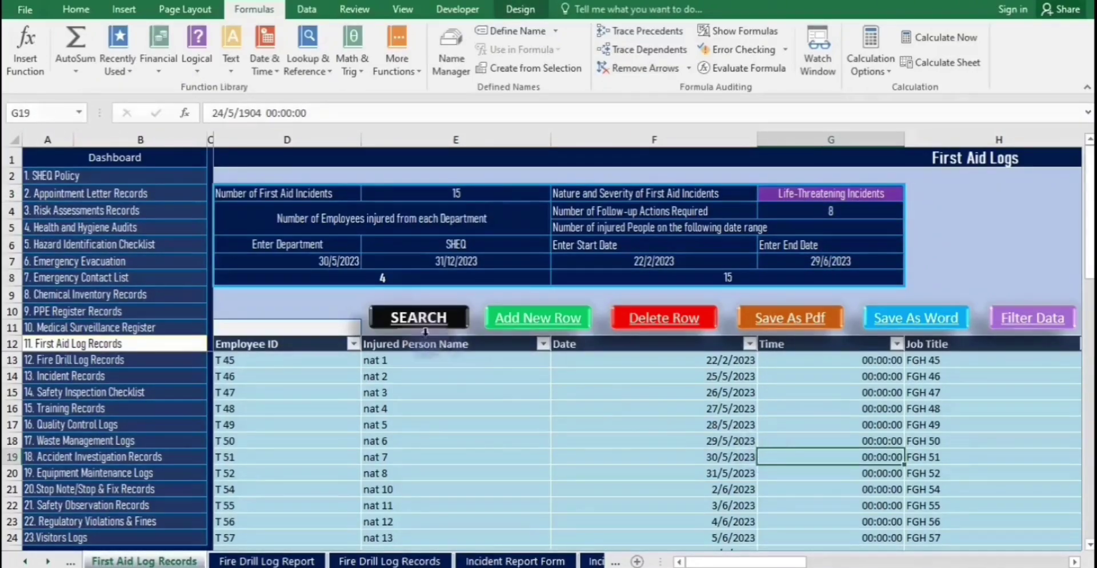
# - Open the Chemical Inventory Records and search them for "h", dismissing the empty-cells message
pyautogui.click(94, 301)
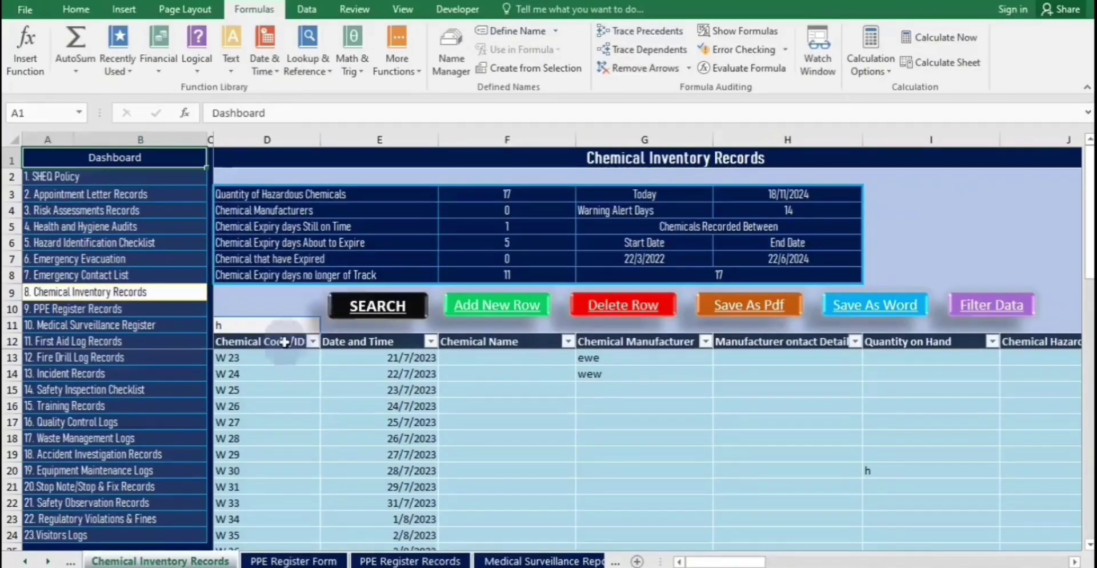
pyautogui.click(364, 312)
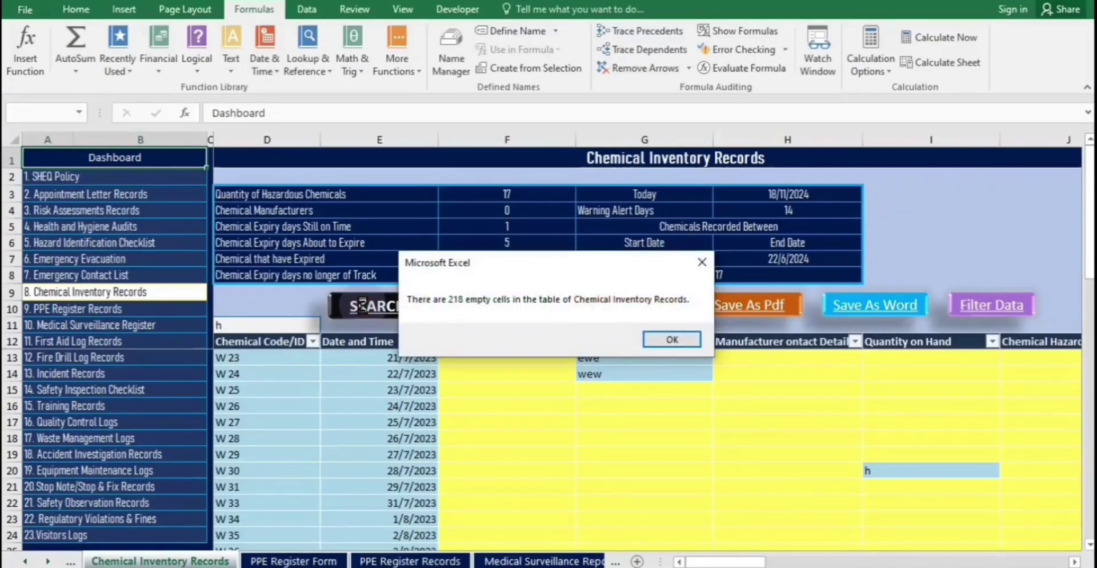
pyautogui.click(679, 340)
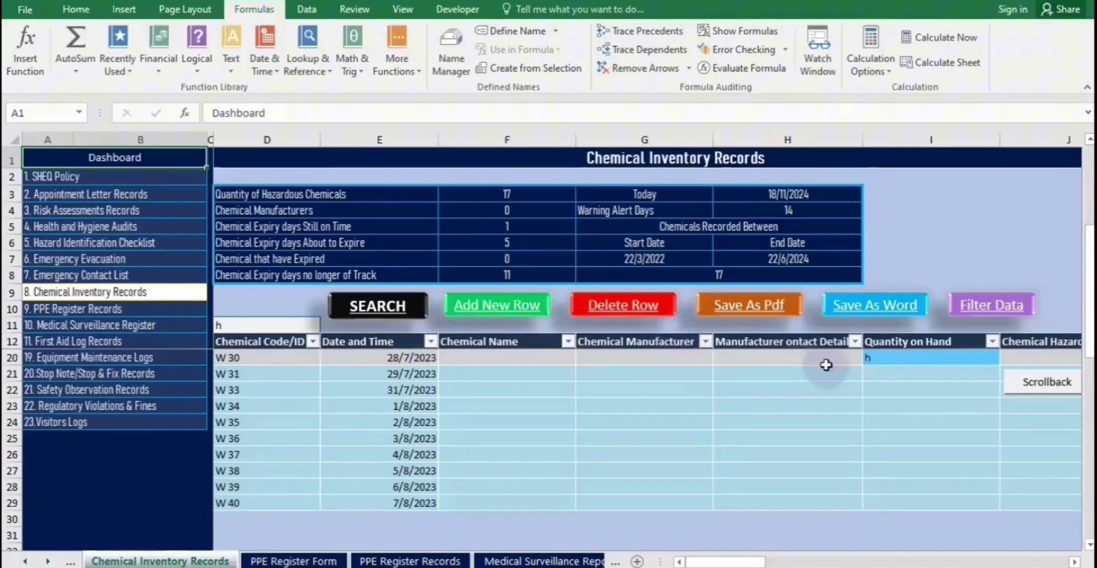
# - Return the Chemical Inventory Records to their first rows and go back to the Dashboard
pyautogui.click(1032, 392)
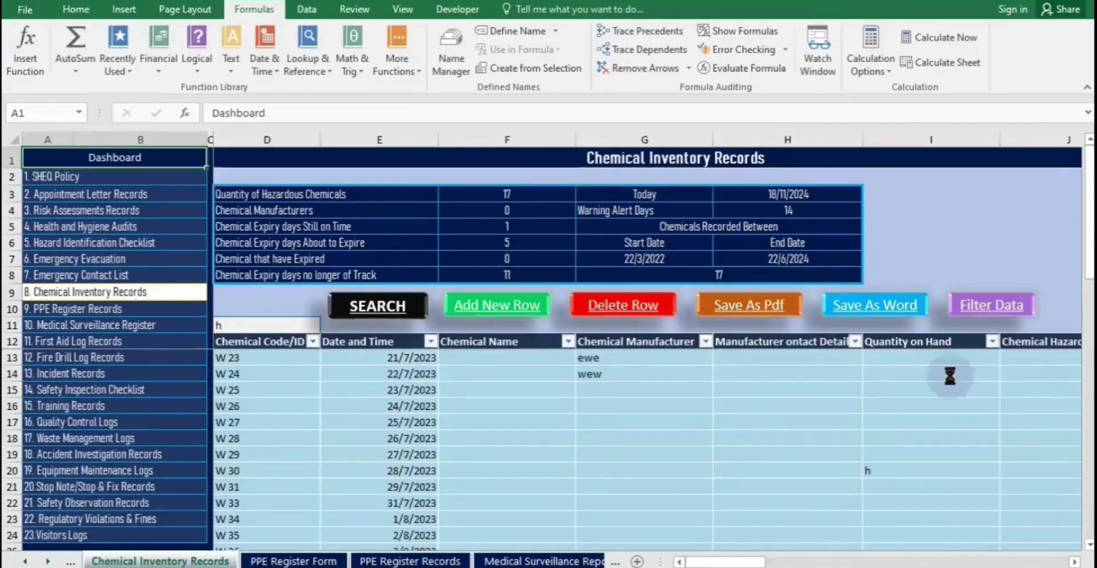
pyautogui.click(120, 163)
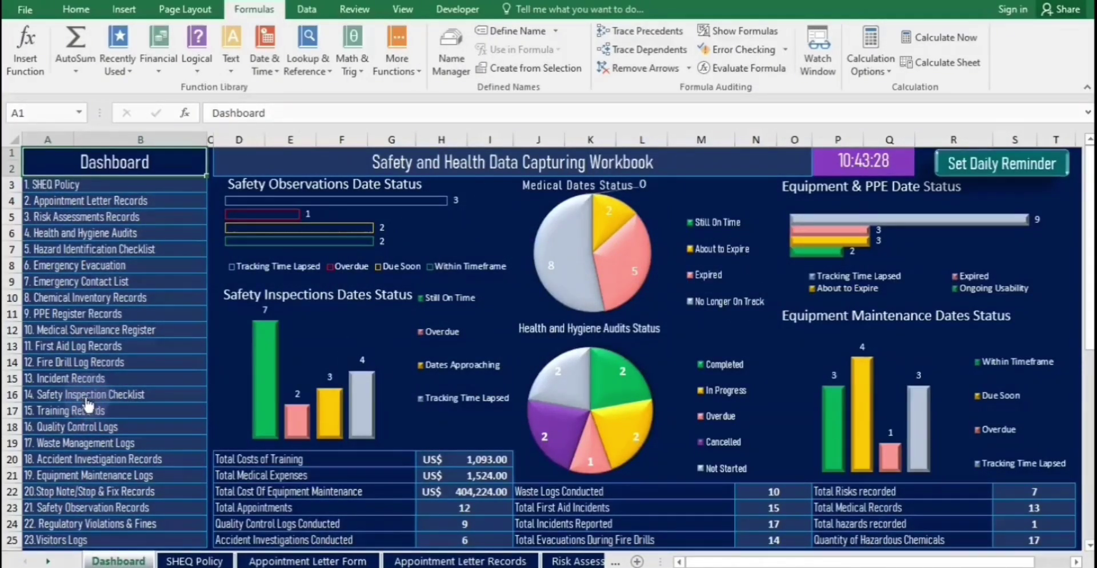
# - Open the Medical Surveillance Register and set the Date of Expiry in row 19 to 29/12/2024
pyautogui.click(102, 330)
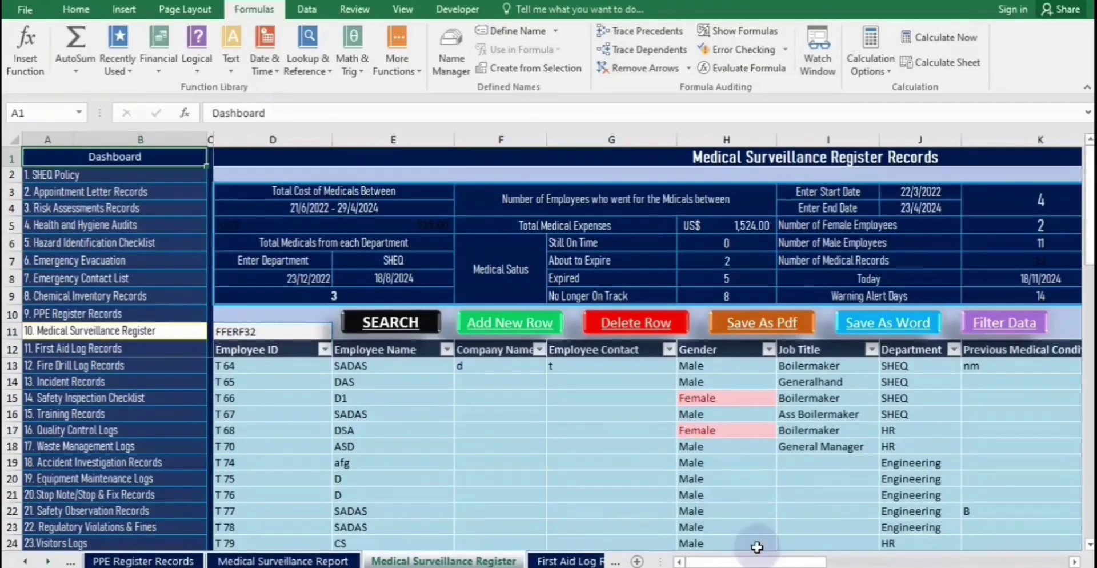
pyautogui.moveTo(738, 561); pyautogui.dragTo(826, 564)
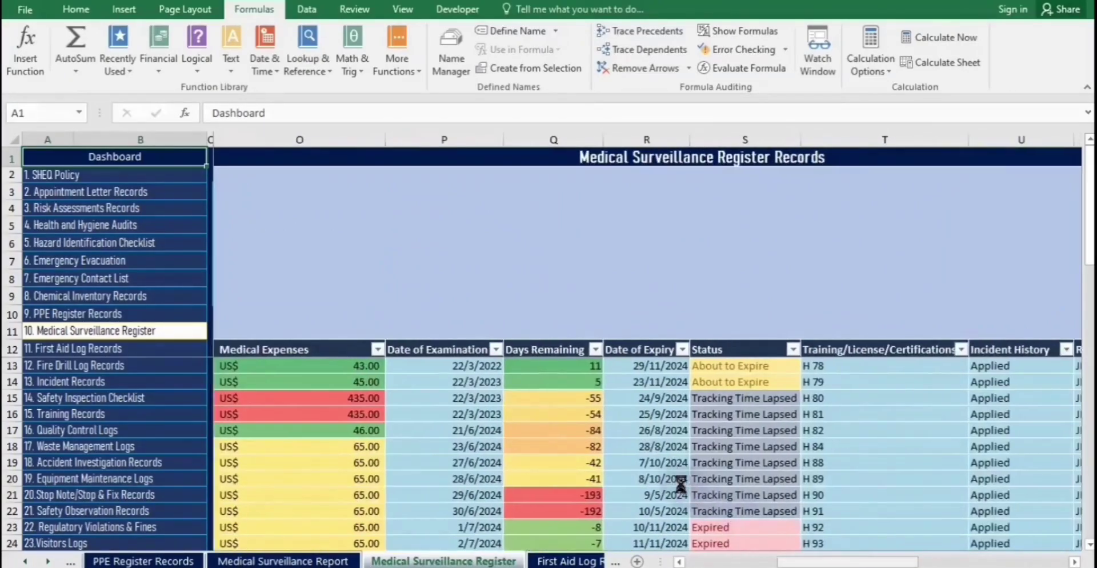
pyautogui.click(648, 461)
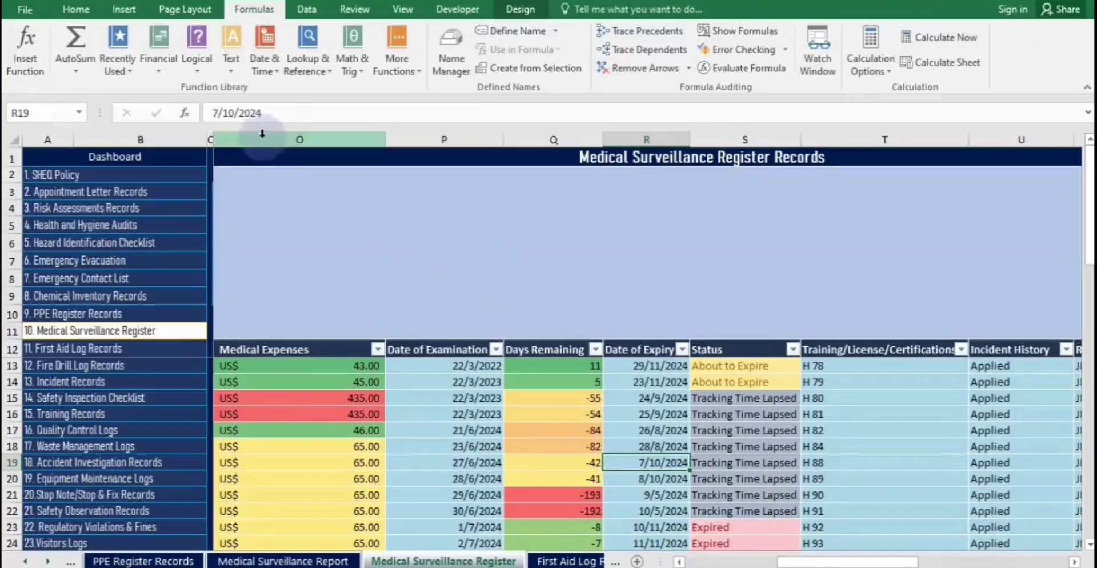
pyautogui.click(236, 112)
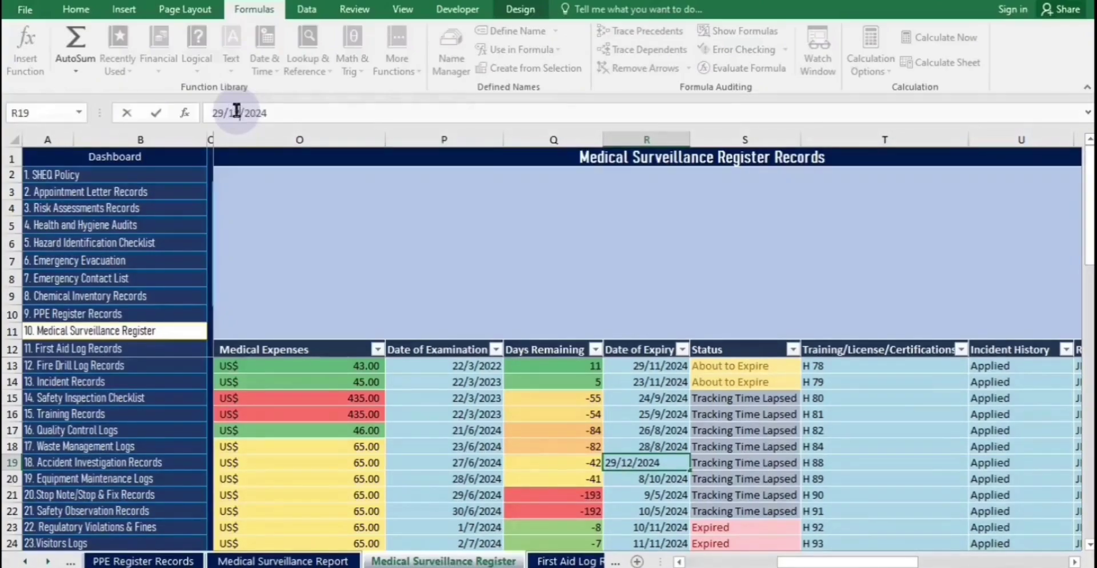
pyautogui.click(510, 225)
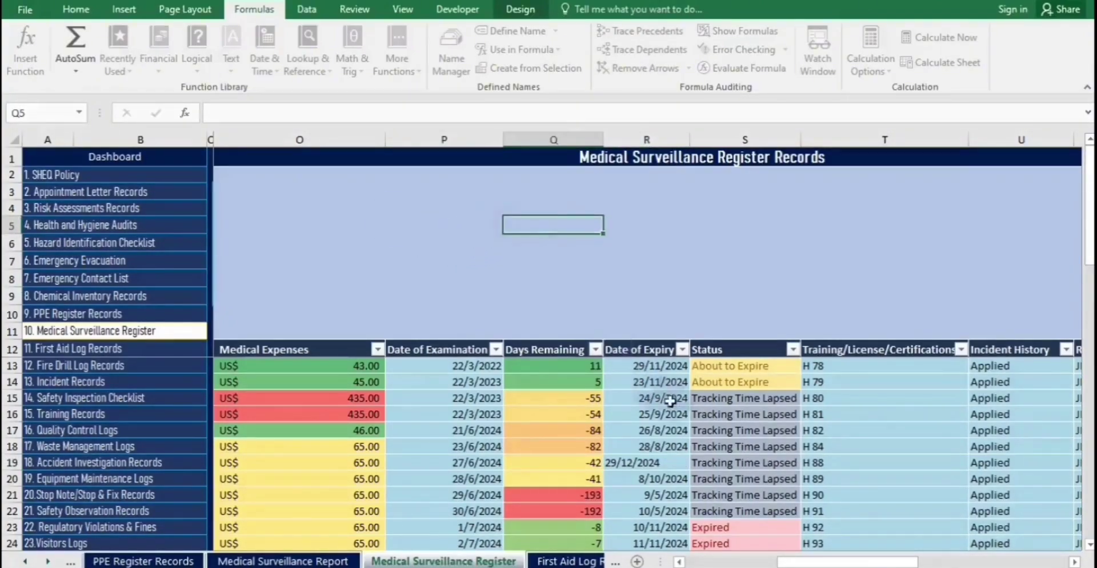
# - Fill the Date of Expiry from row 19 down to row 22 as consecutive days ending 1/1/2025, and return to the Dashboard
pyautogui.click(683, 463)
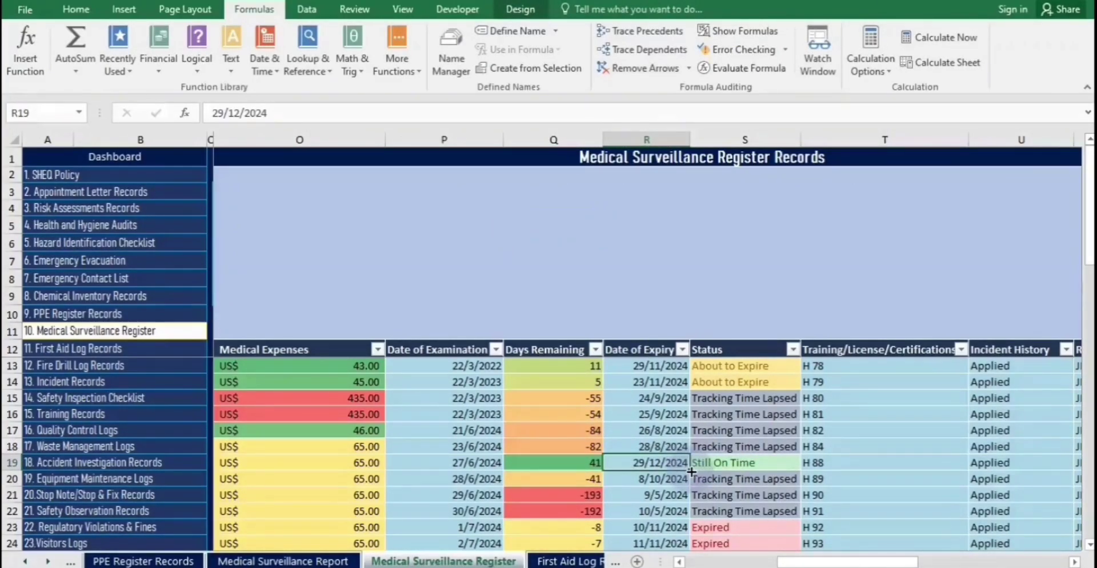
pyautogui.moveTo(691, 472); pyautogui.dragTo(693, 516)
pyautogui.click(664, 301)
pyautogui.moveTo(835, 563); pyautogui.dragTo(666, 547)
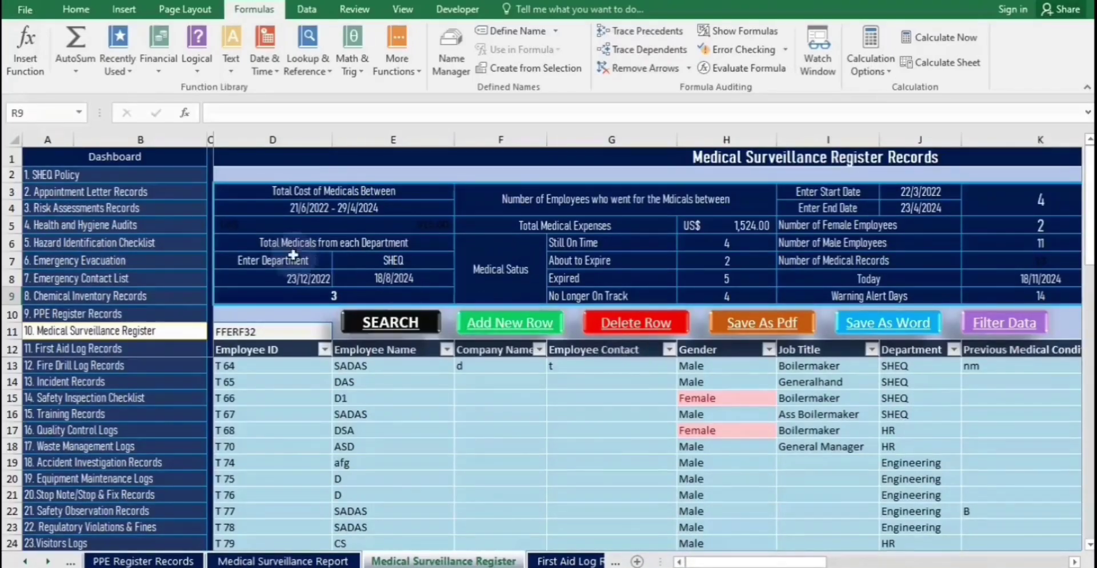
pyautogui.click(121, 155)
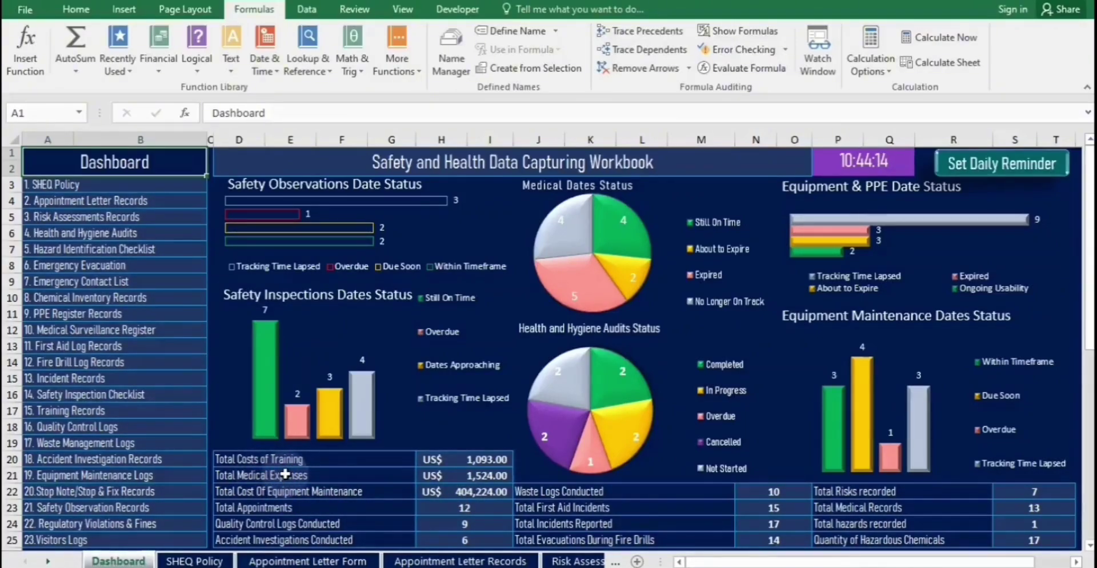
# - In the Medical Surveillance Register, set the Medical Expenses in rows 19 to 21 to 789 and return to the Dashboard
pyautogui.click(90, 334)
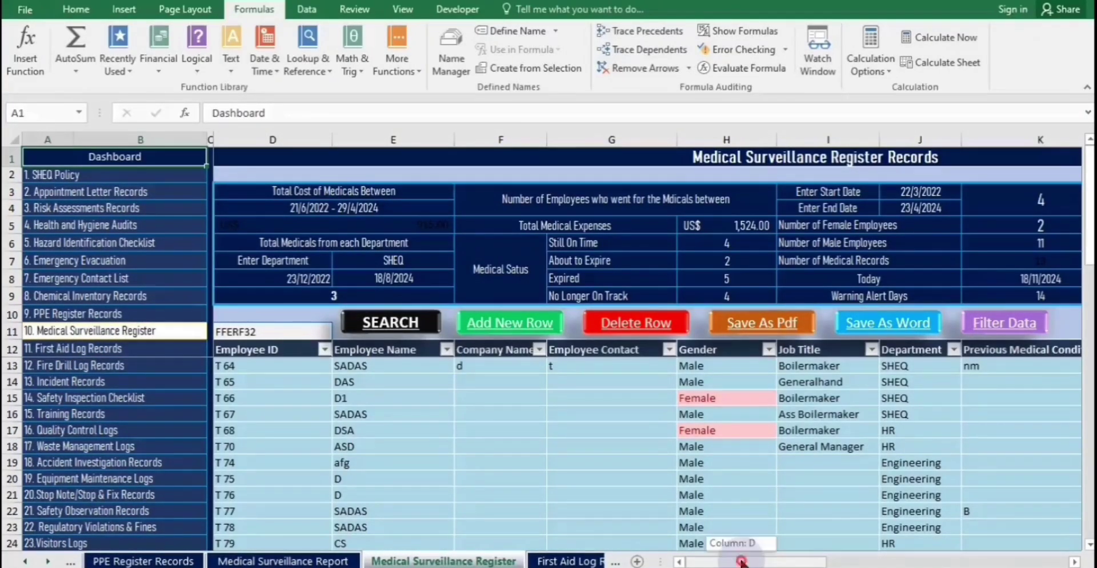
pyautogui.moveTo(741, 562); pyautogui.dragTo(800, 562)
pyautogui.click(508, 466)
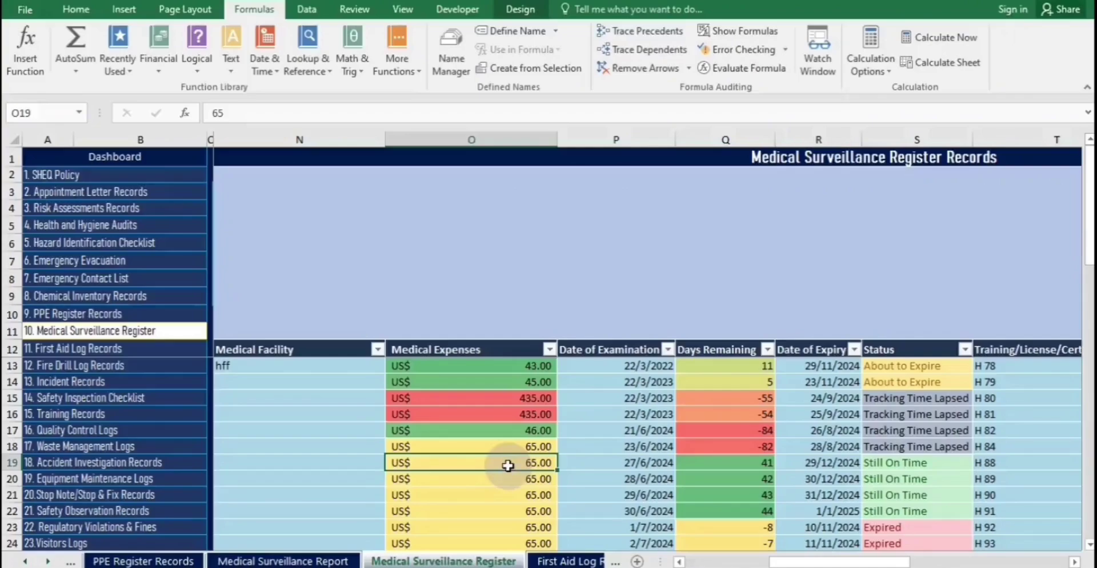
pyautogui.write('789')
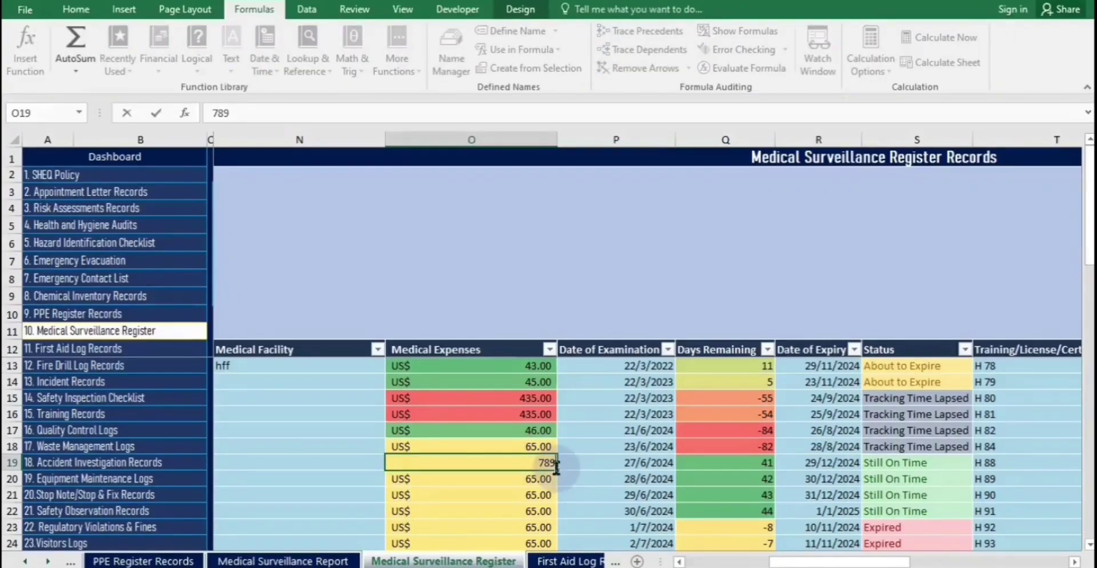
pyautogui.moveTo(561, 472); pyautogui.dragTo(558, 497)
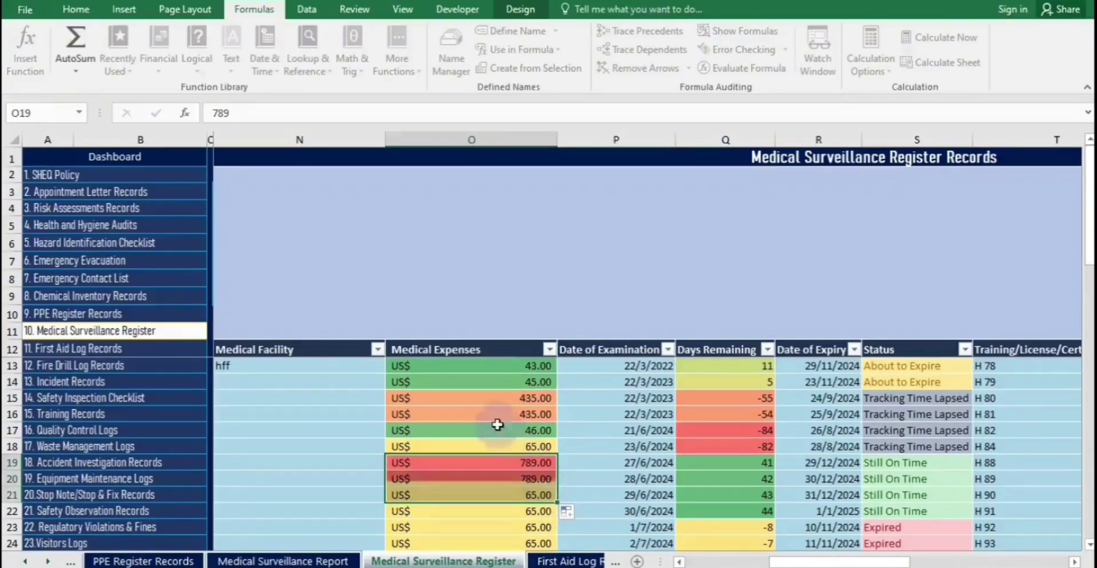
pyautogui.click(141, 157)
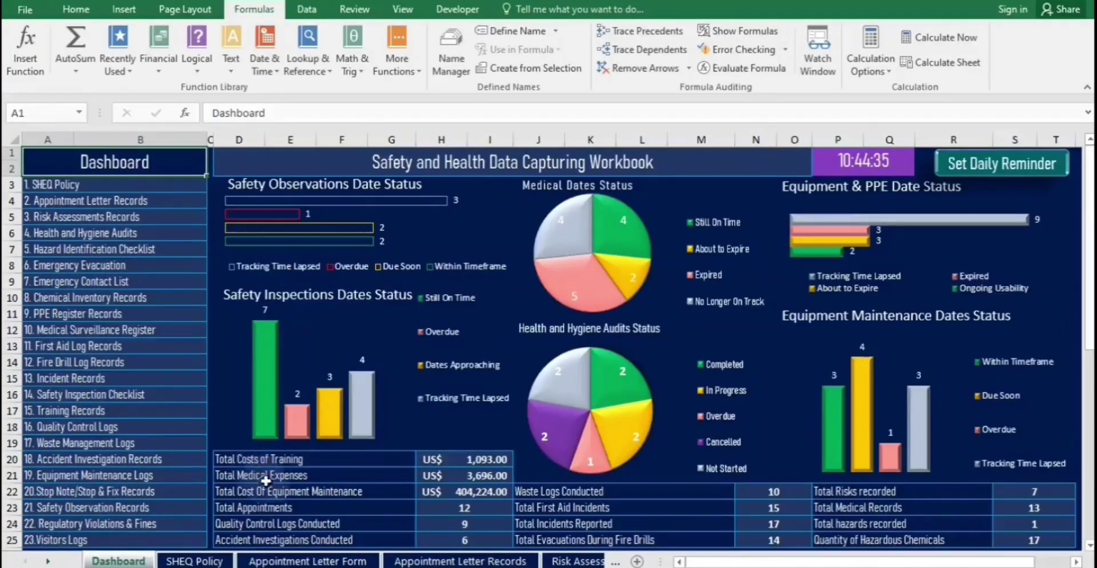